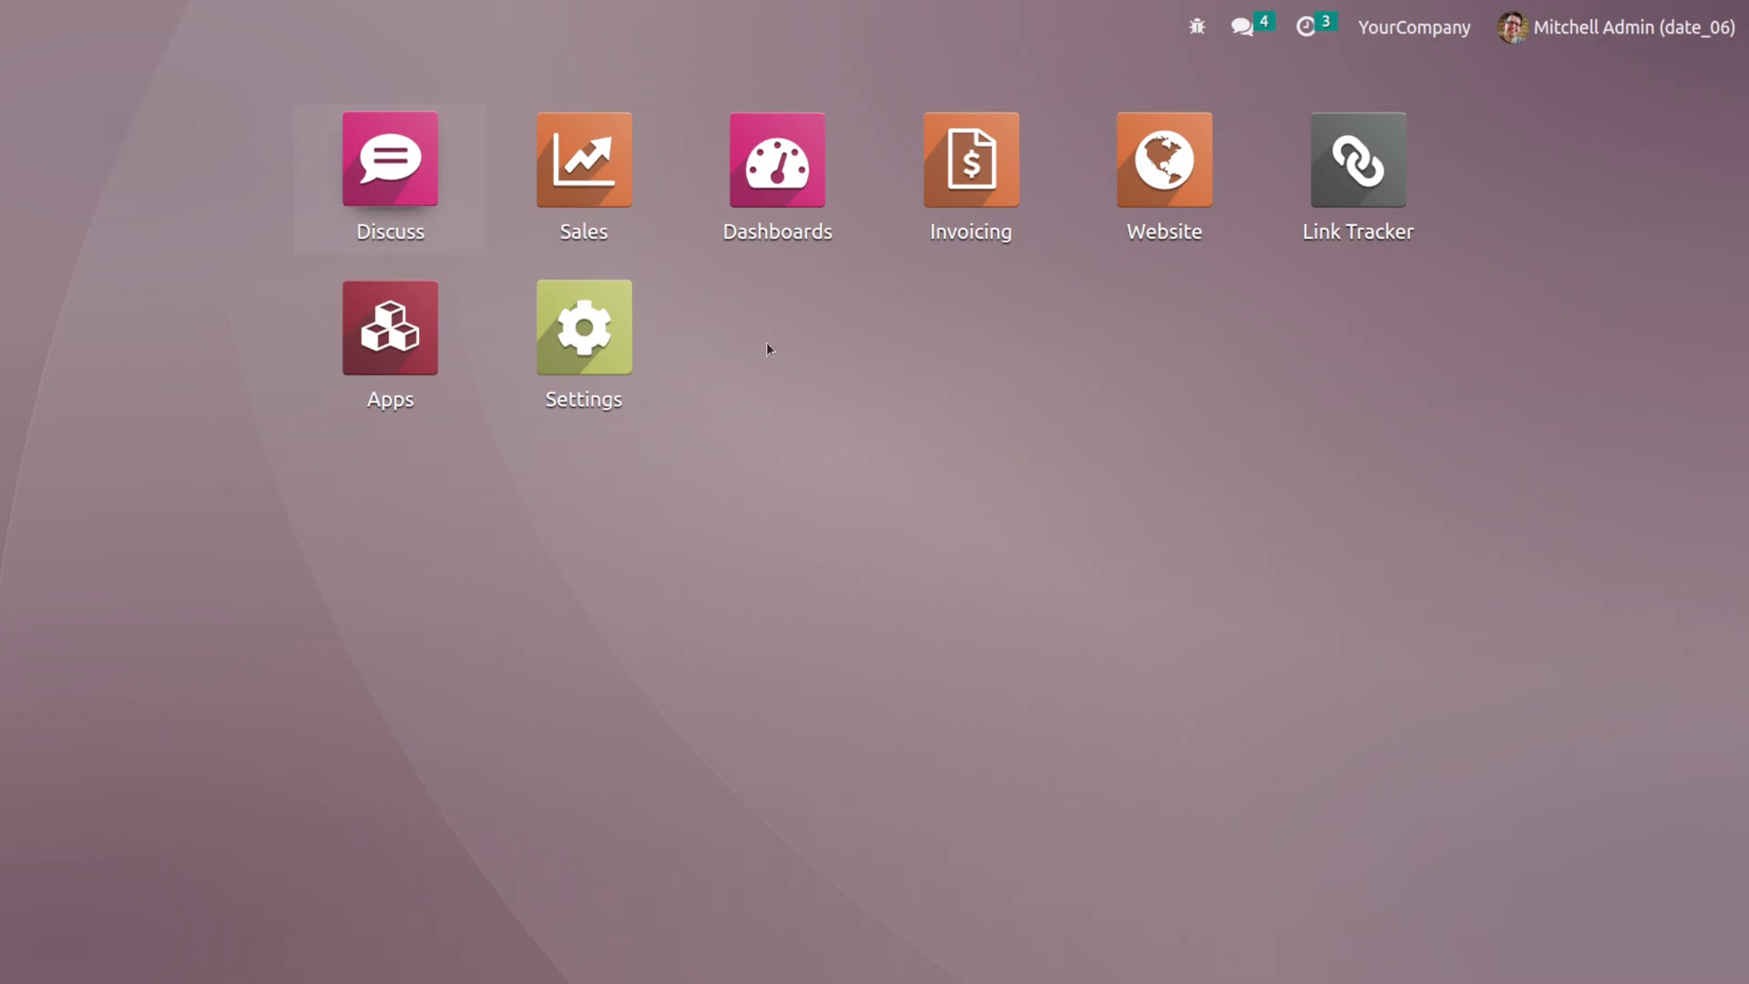
Step: Open the Sales Products list with the /PRO command palette search and start a new product
text(/PRO)
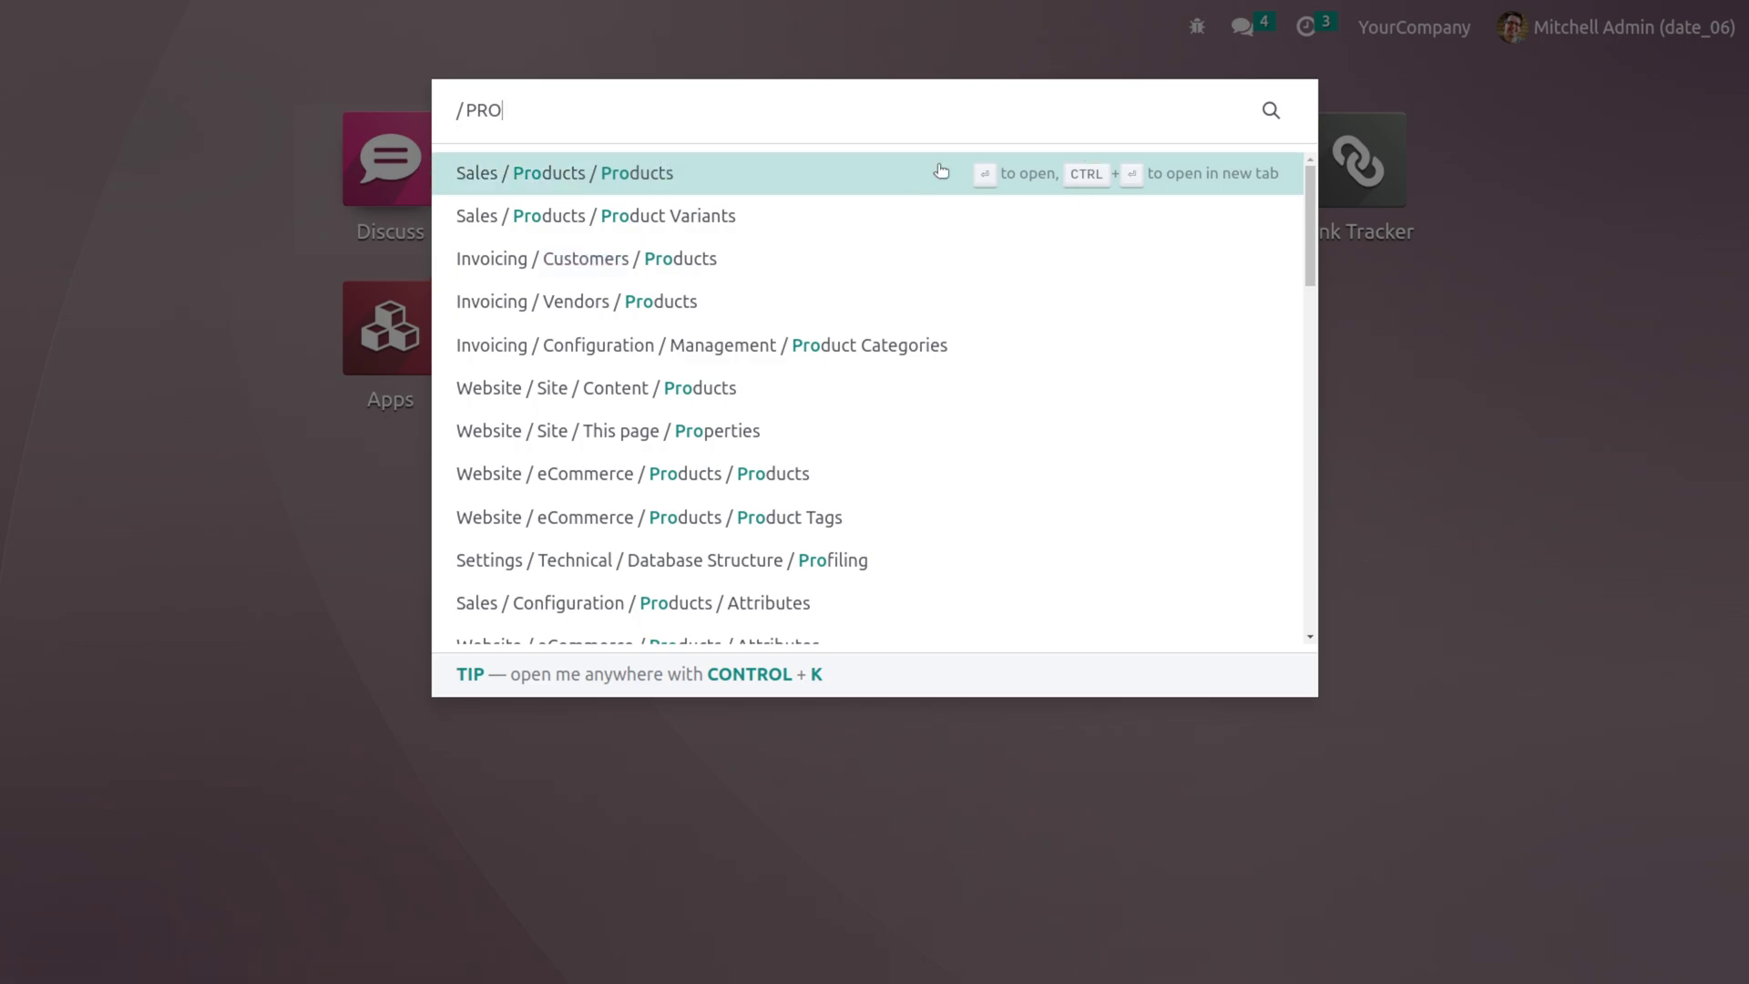
click(941, 173)
click(91, 133)
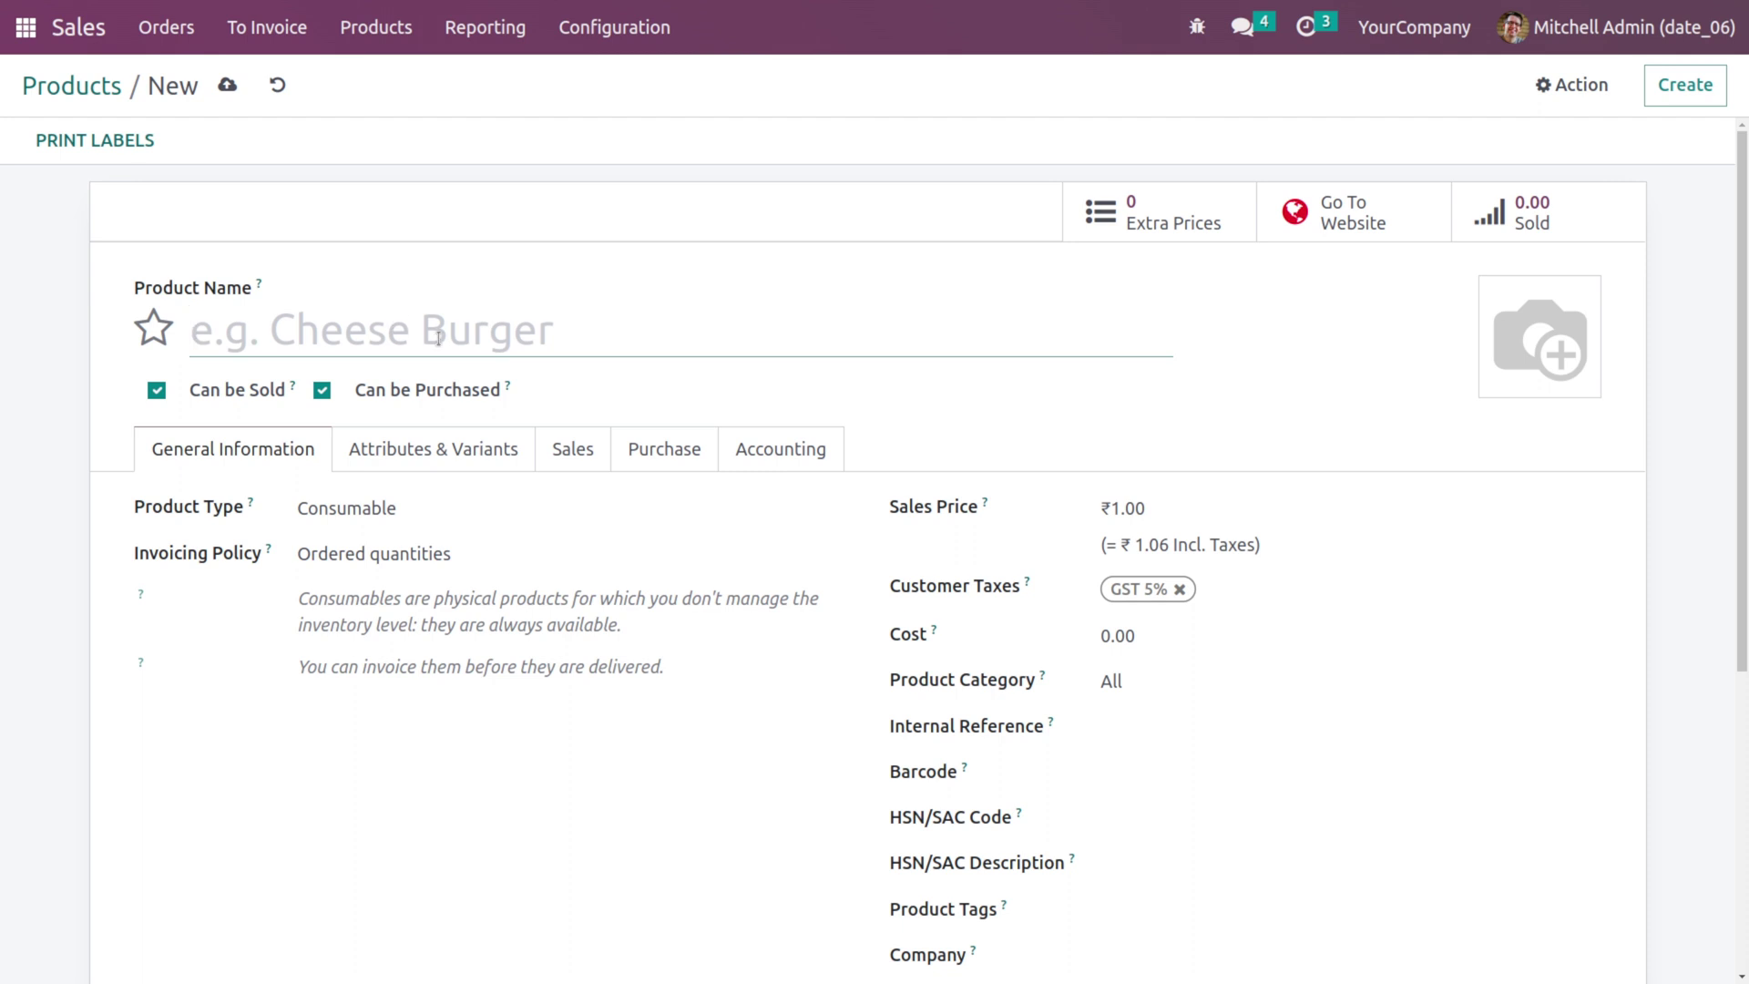
Step: Name the product 'Bag' and mark it as a favourite
text(bAG)
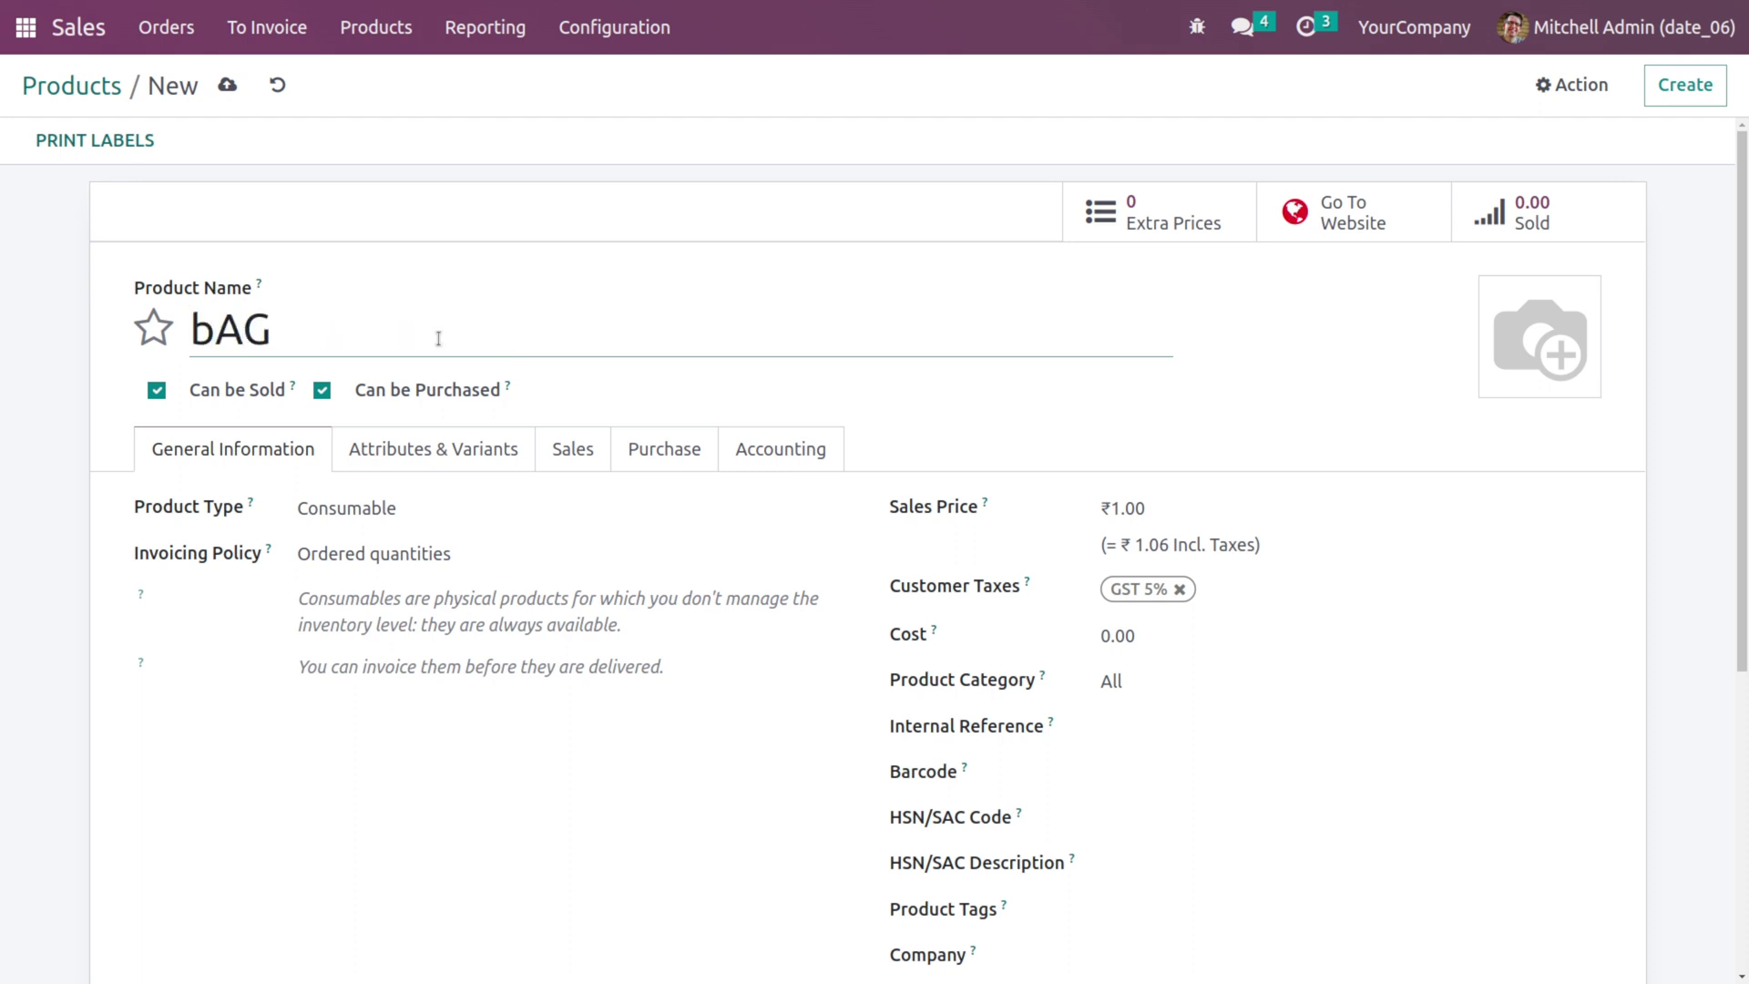
key(BackSpace)
key(BackSpace)
key(BackSpace)
text(b)
key(BackSpace)
text(Bag)
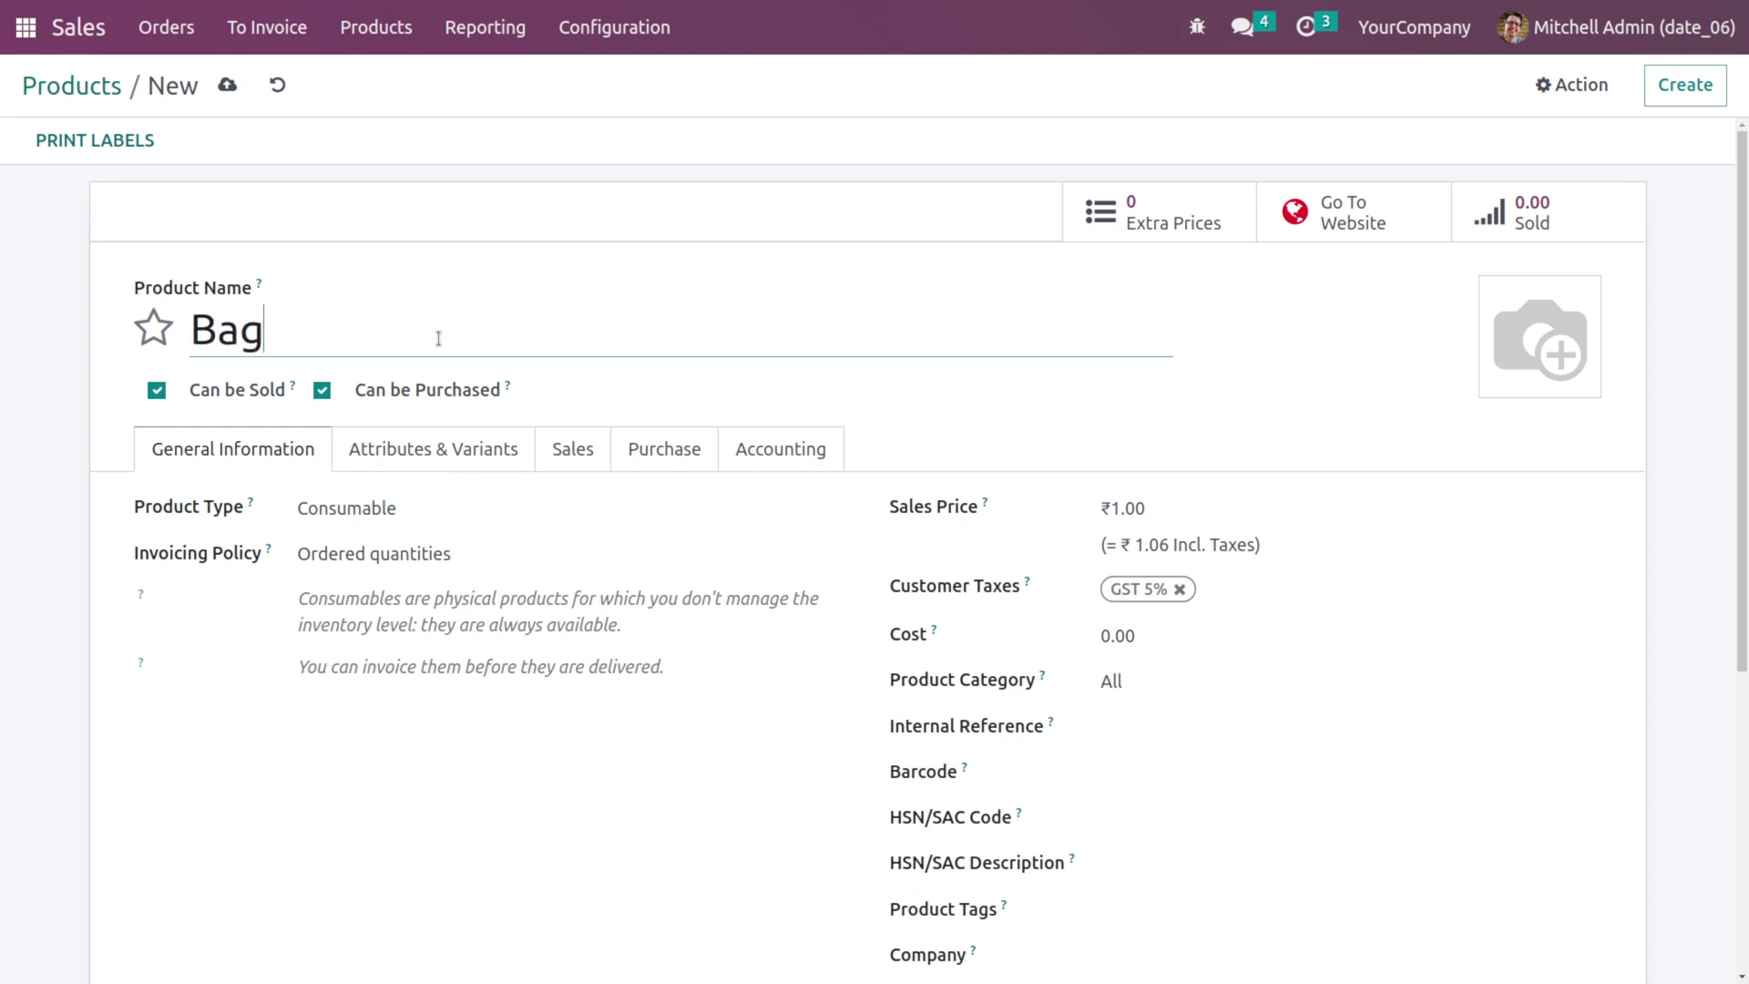
click(159, 319)
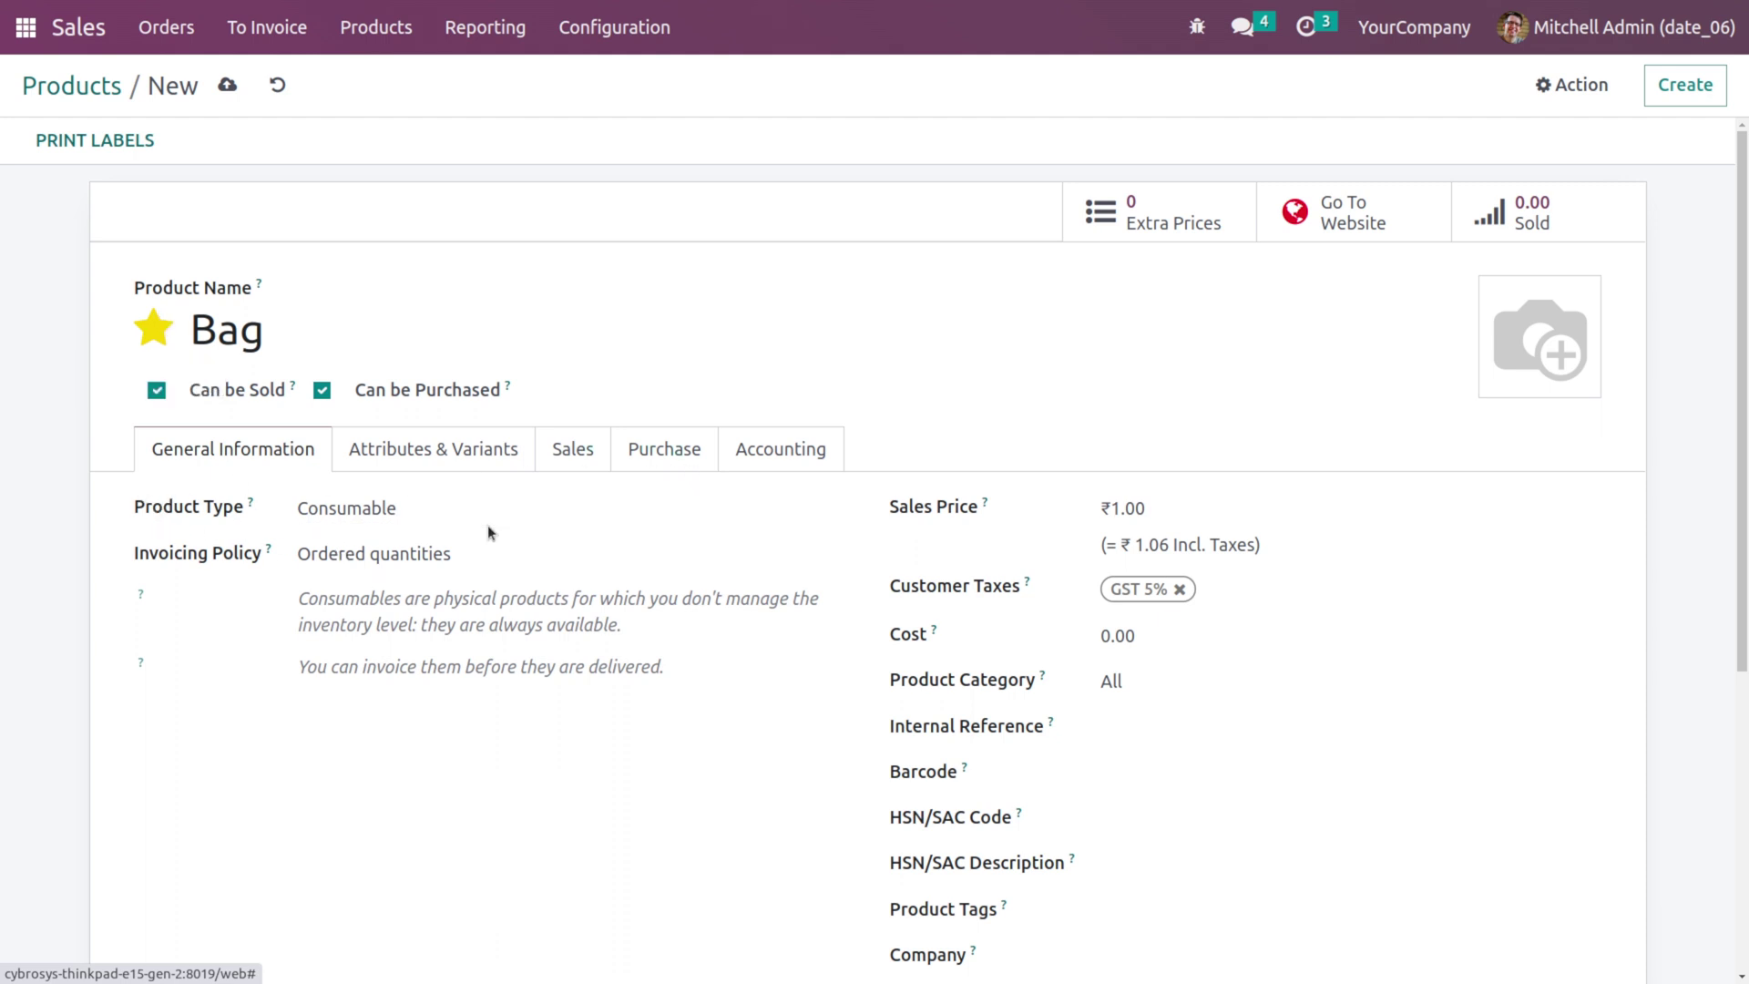
Step: Keep the product type set to Consumable
click(465, 508)
click(385, 512)
click(383, 517)
click(386, 537)
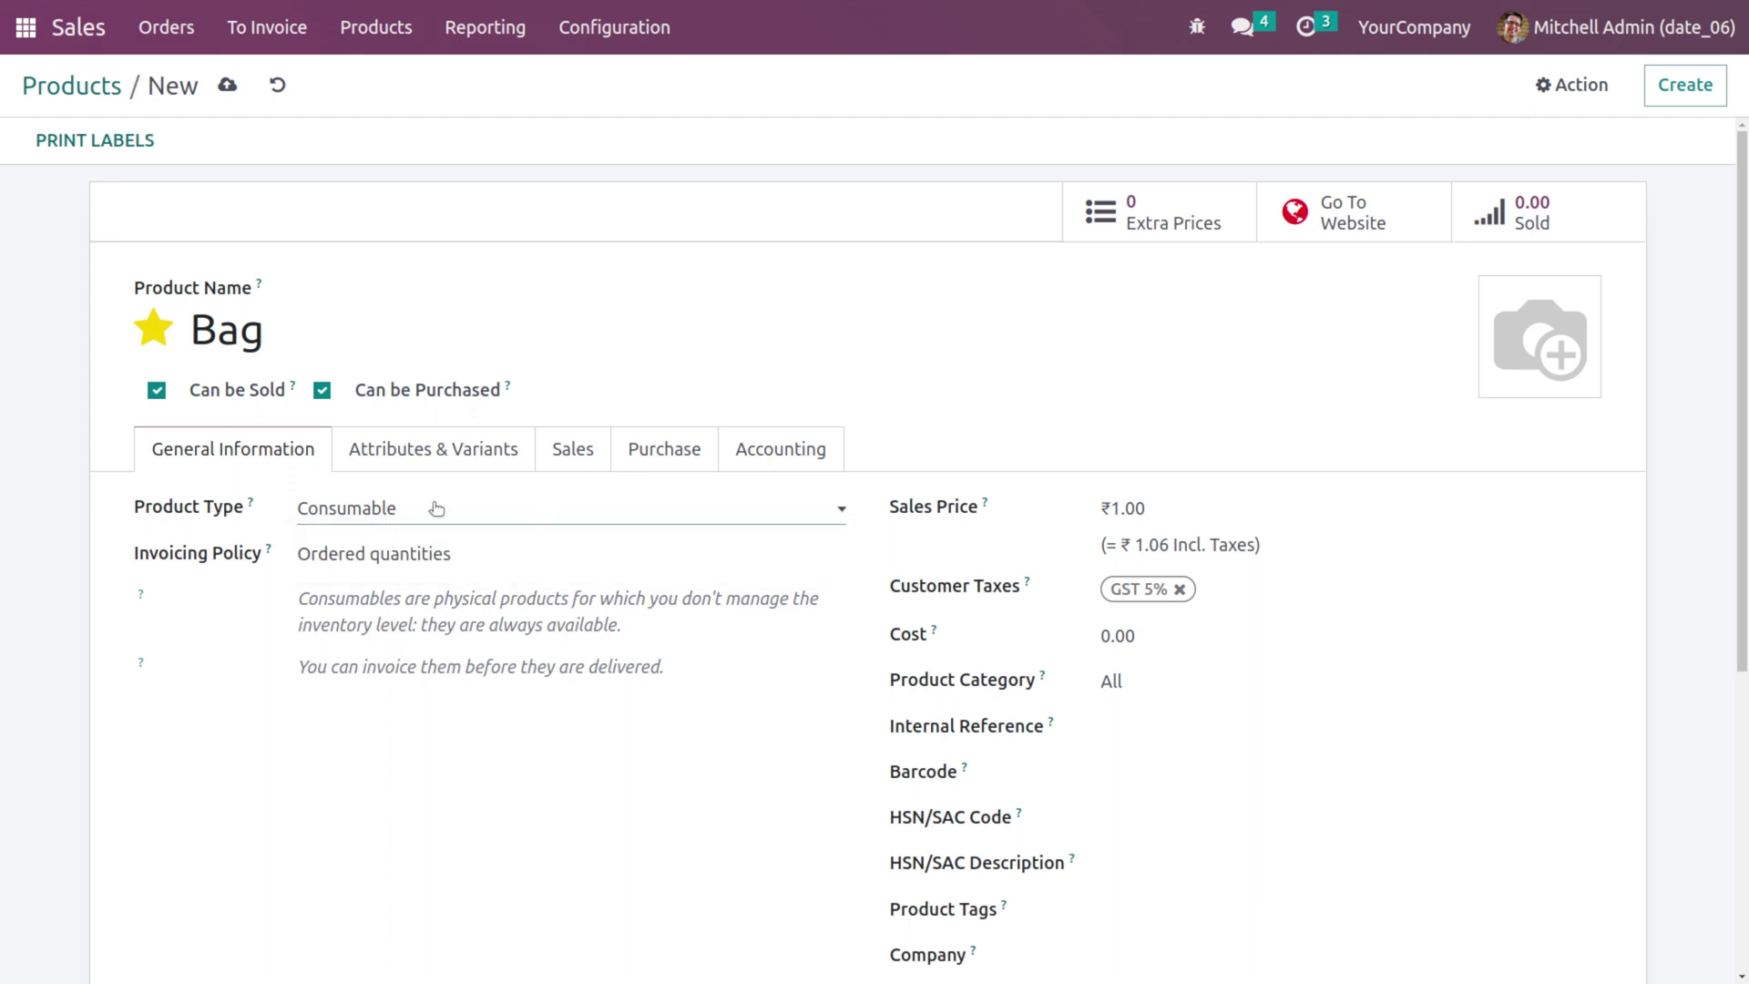
Step: Set the sales price to 100.00 and save the Bag product
click(1120, 510)
text(00)
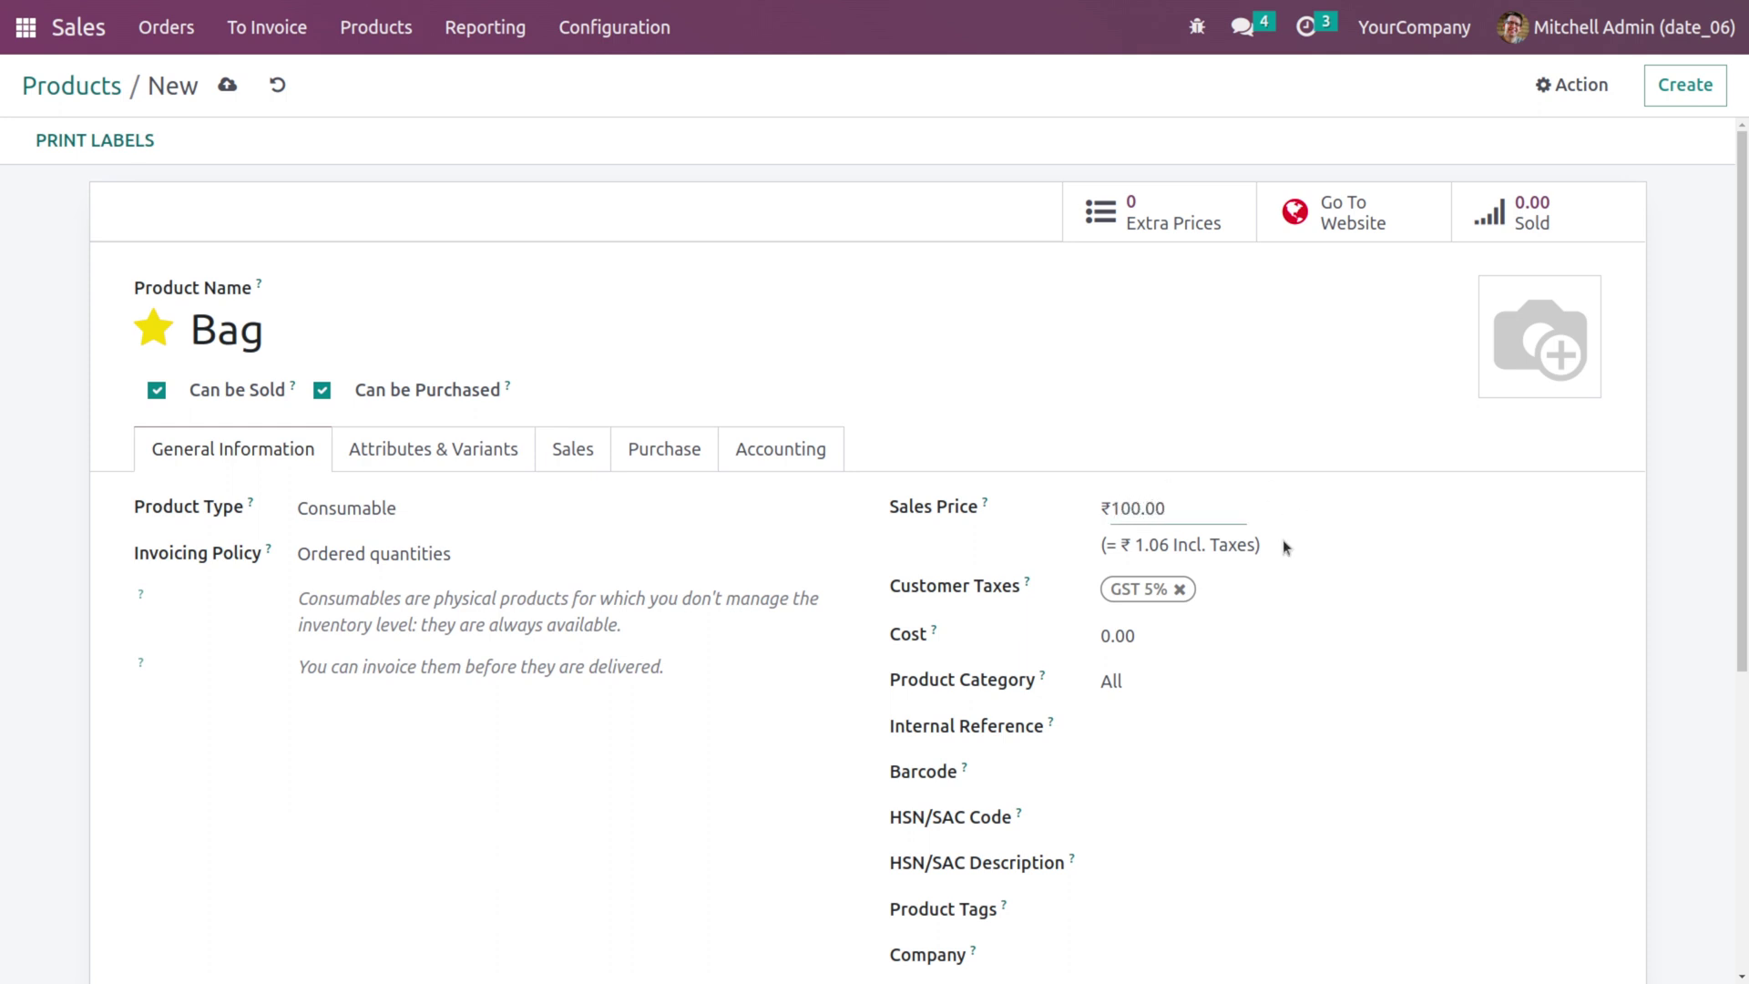
scroll(1066, 583, down, 1)
scroll(948, 527, up, 1)
click(228, 85)
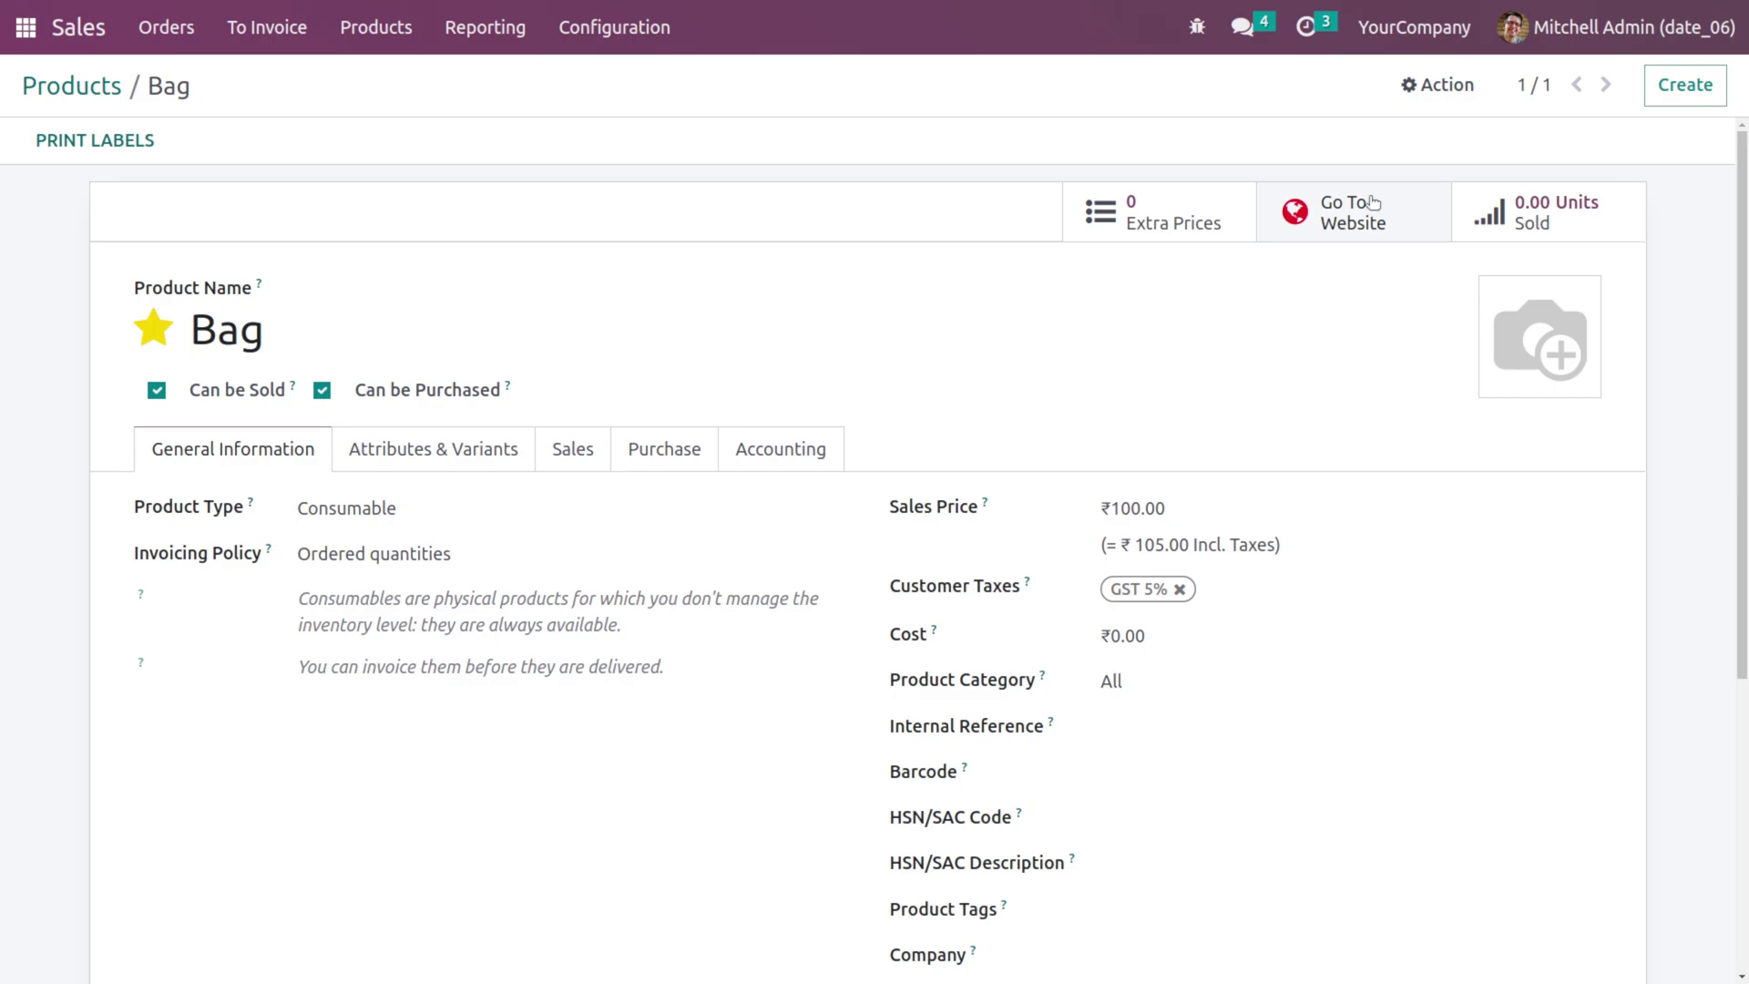
Step: Publish Bag from its website product page at ₹105.00, then open the Website app
click(1333, 210)
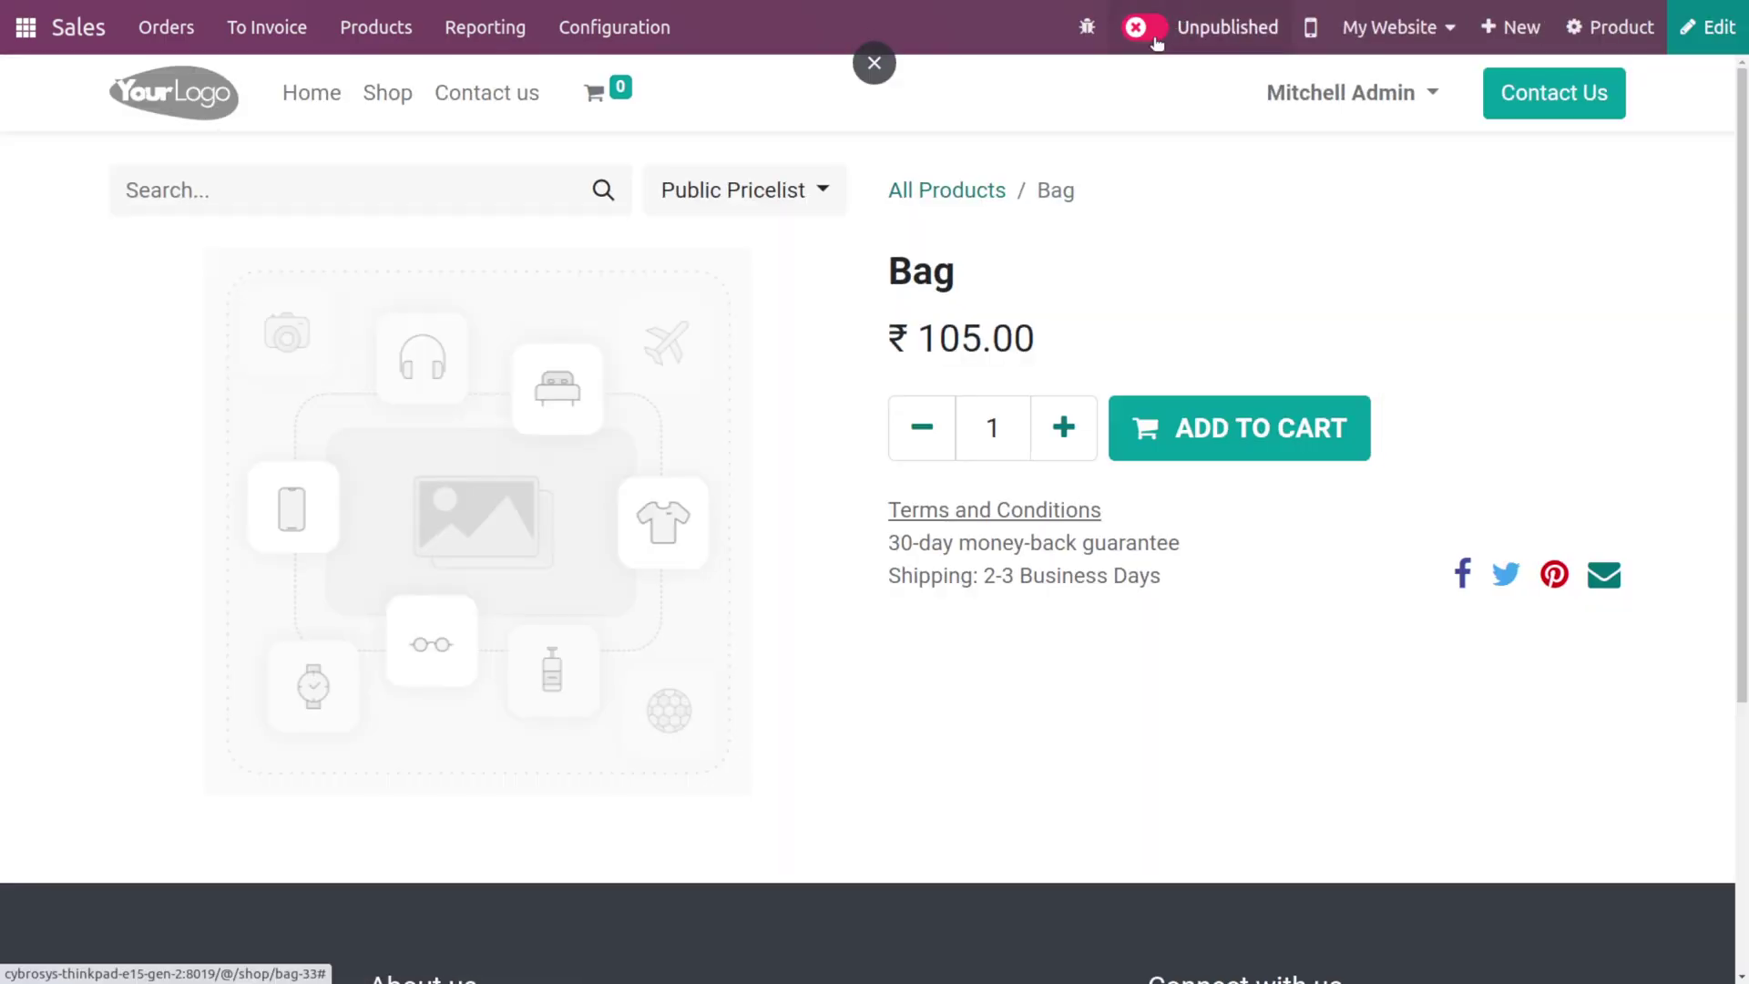
click(1145, 30)
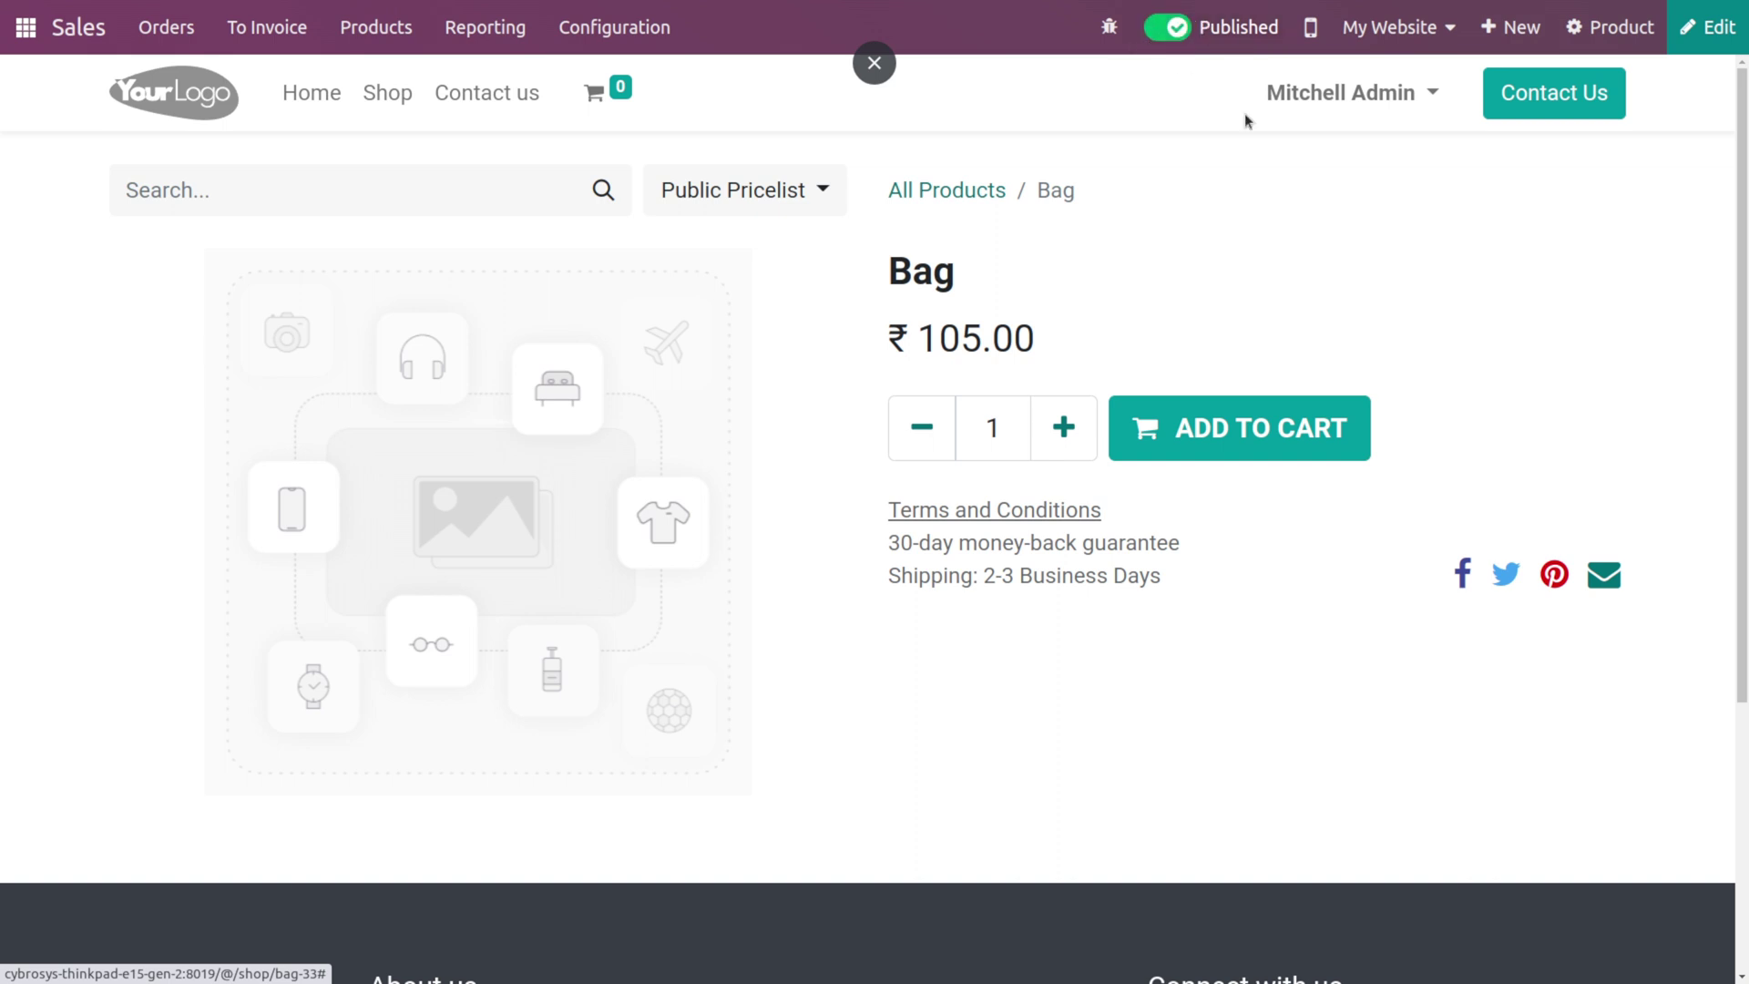
scroll(1228, 98, down, 1)
scroll(1228, 98, down, 1)
scroll(1246, 164, up, 2)
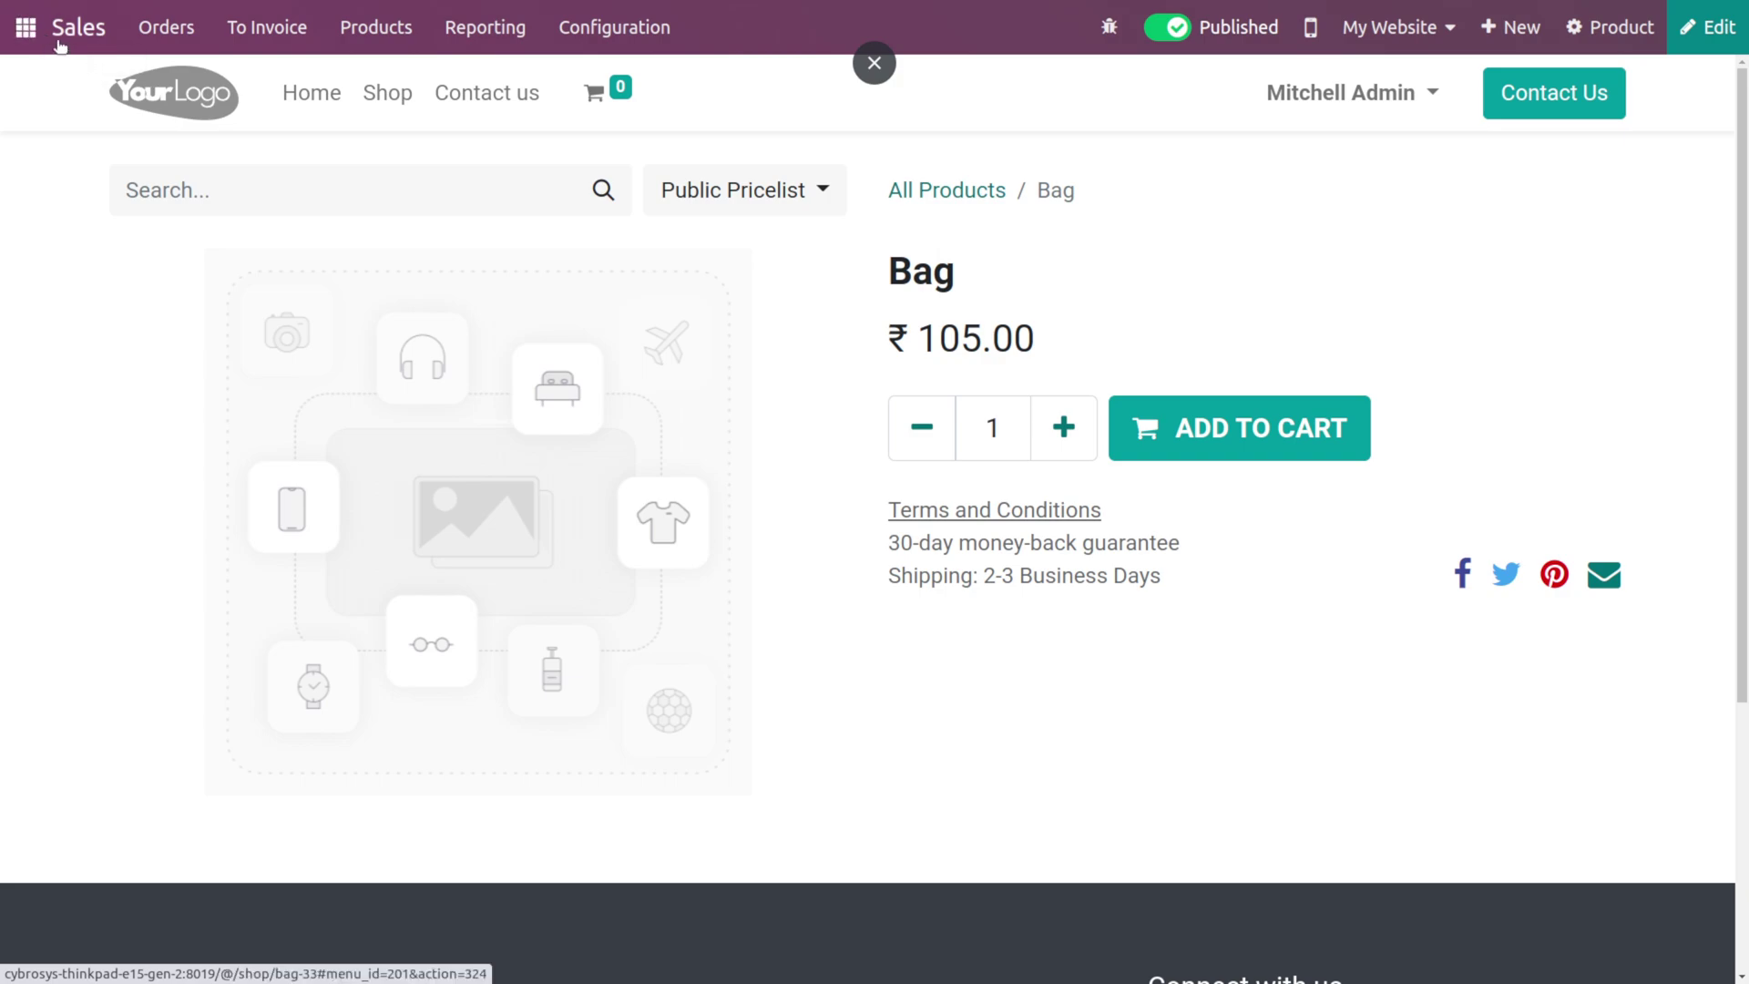
click(25, 27)
click(1164, 159)
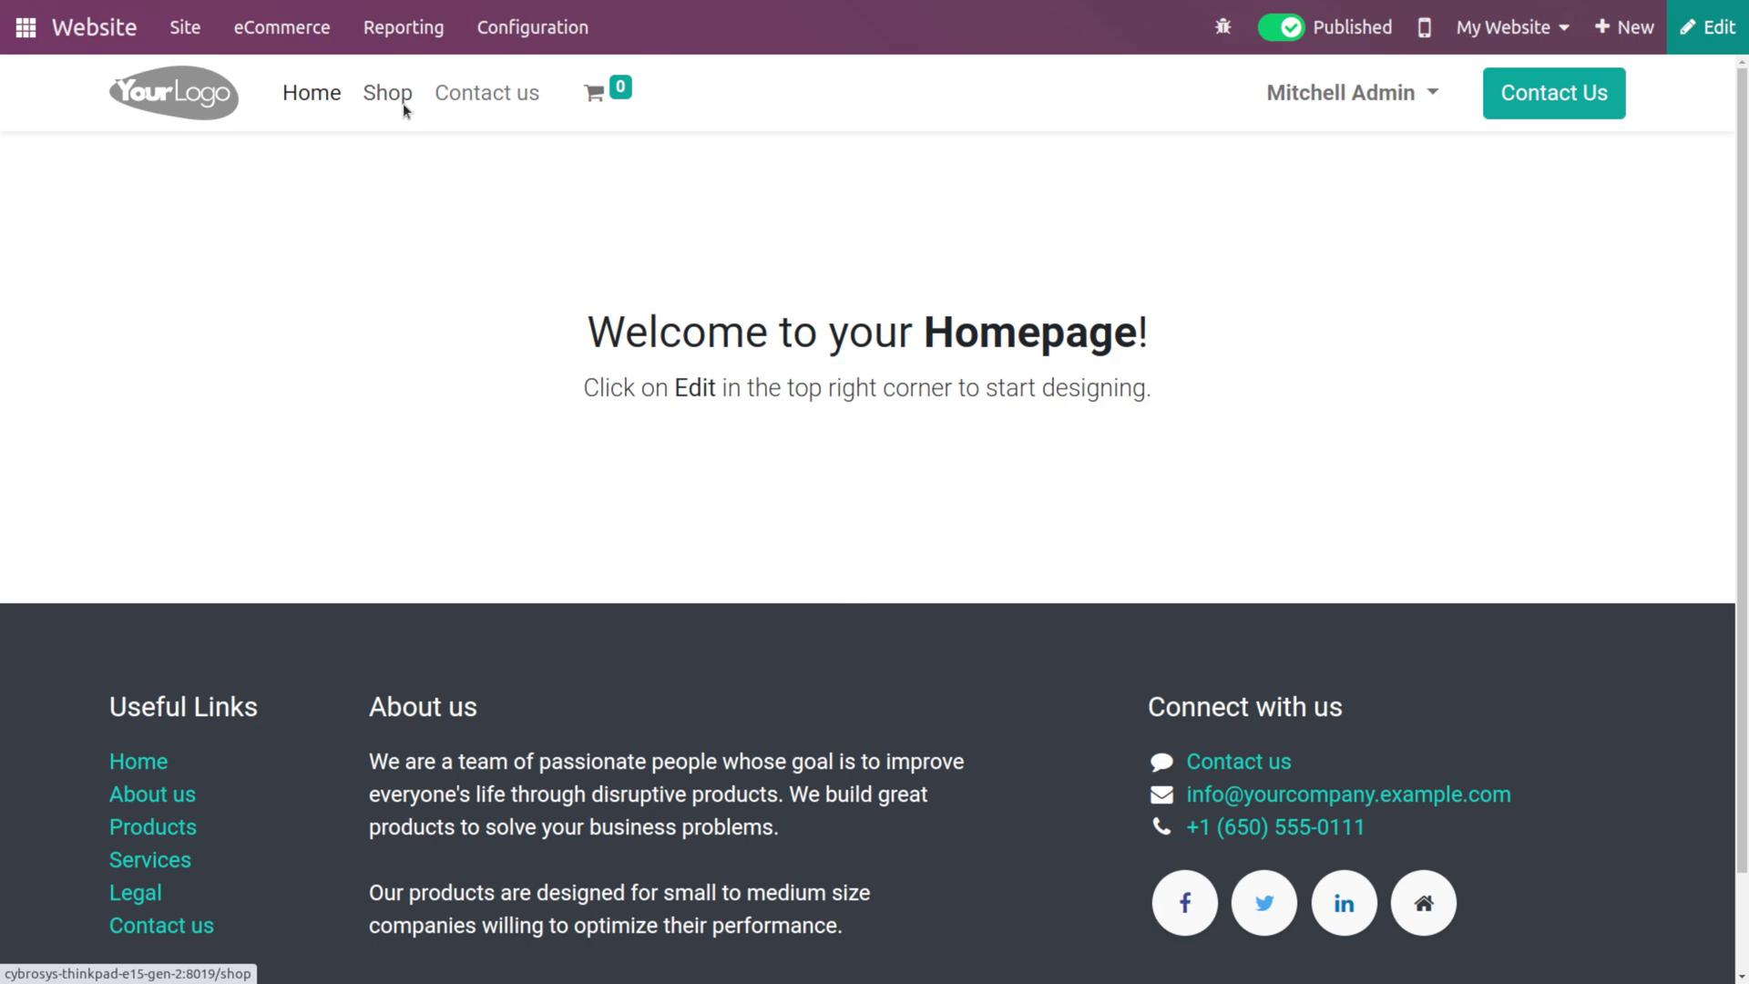
Step: Go to the Shop page and open the Website Configuration settings
click(403, 105)
click(497, 35)
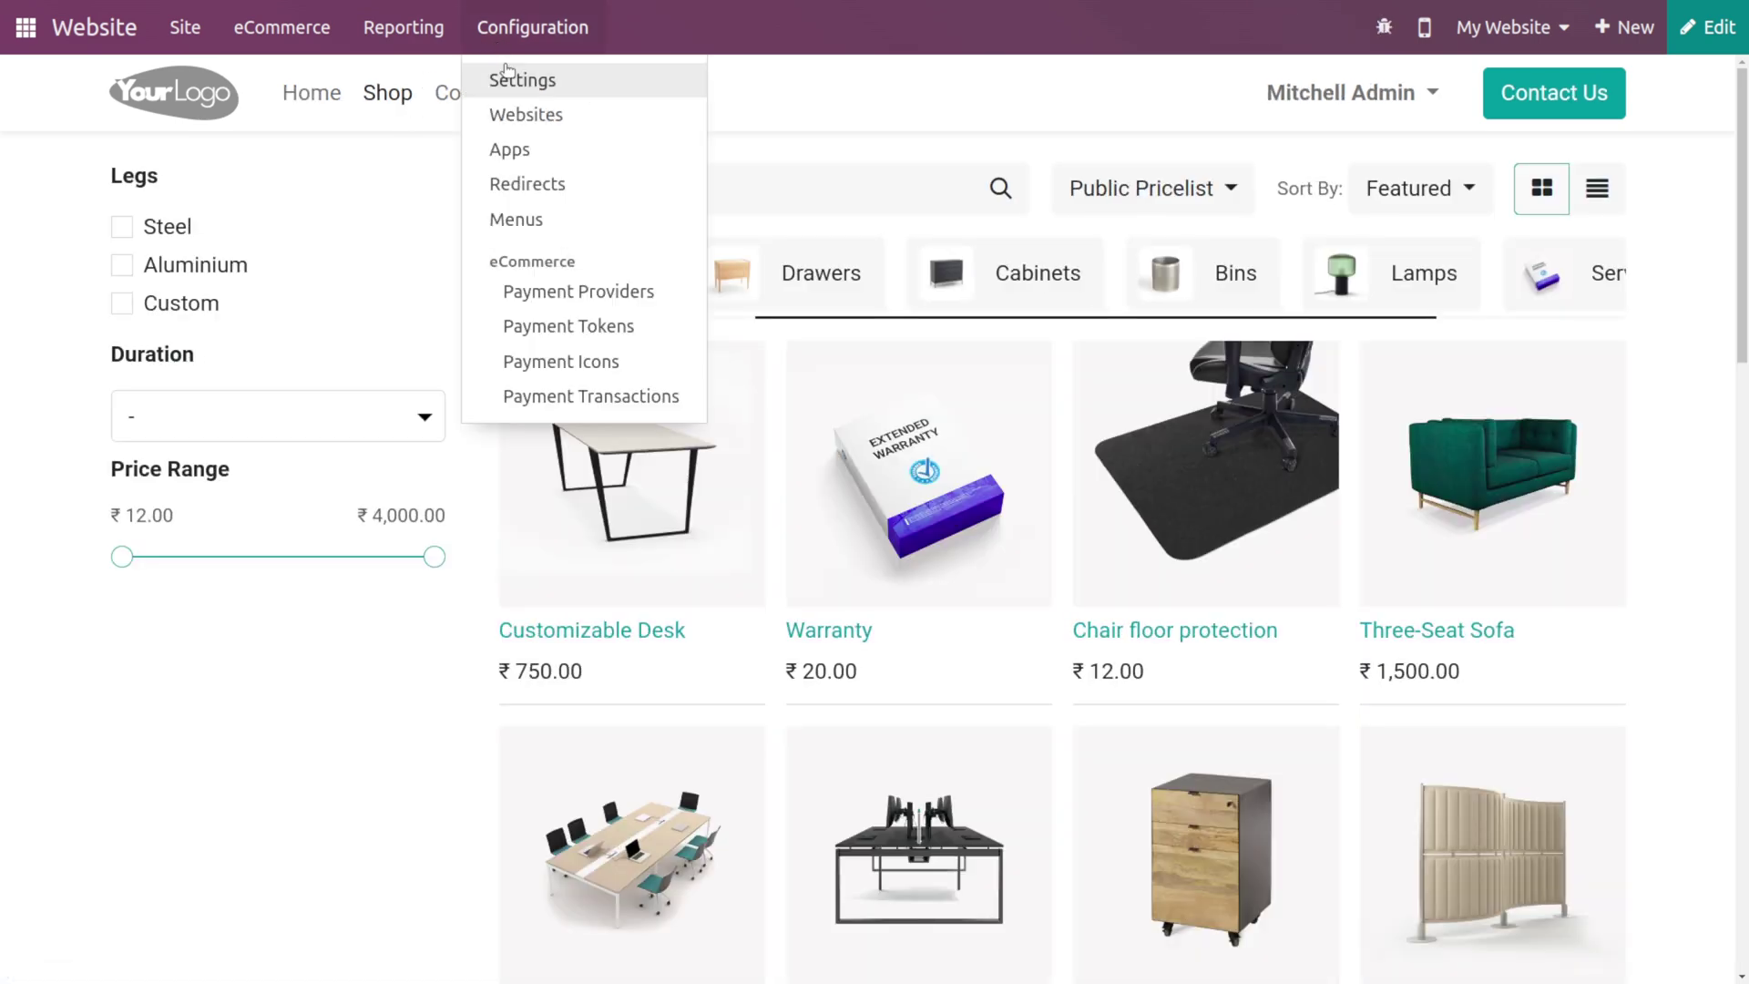
click(505, 78)
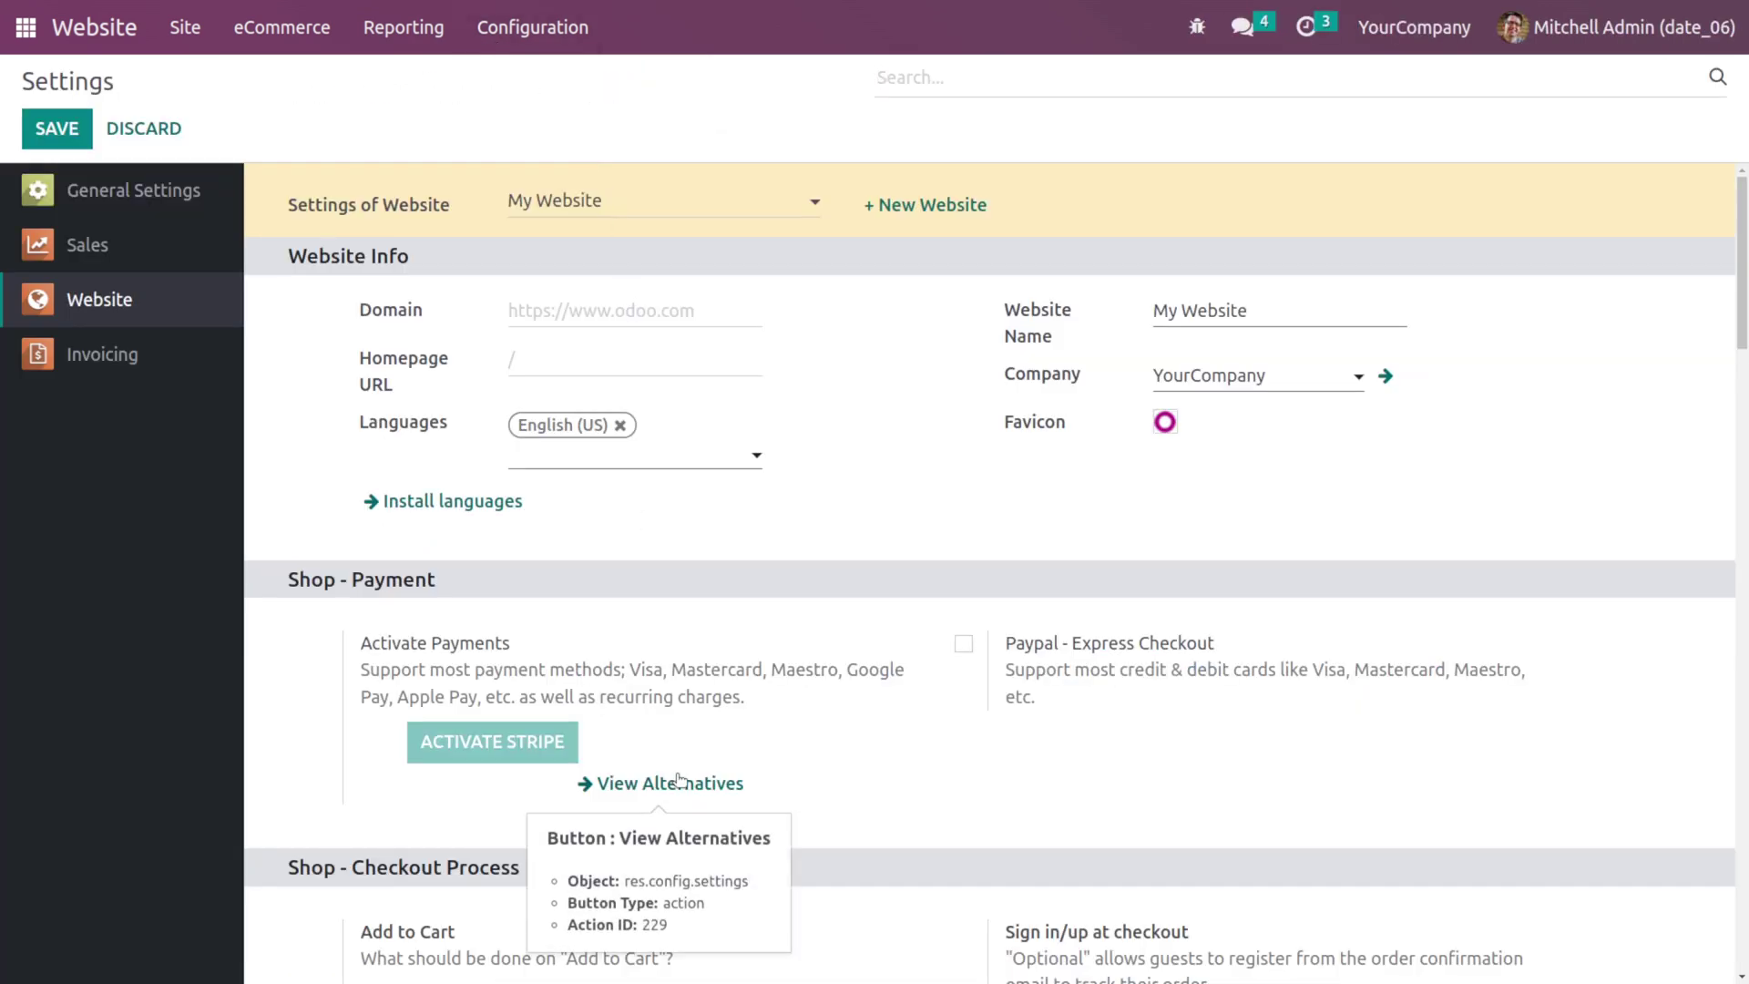
Step: Set Display Product Prices to Tax Excluded and save the settings
scroll(1482, 519, down, 8)
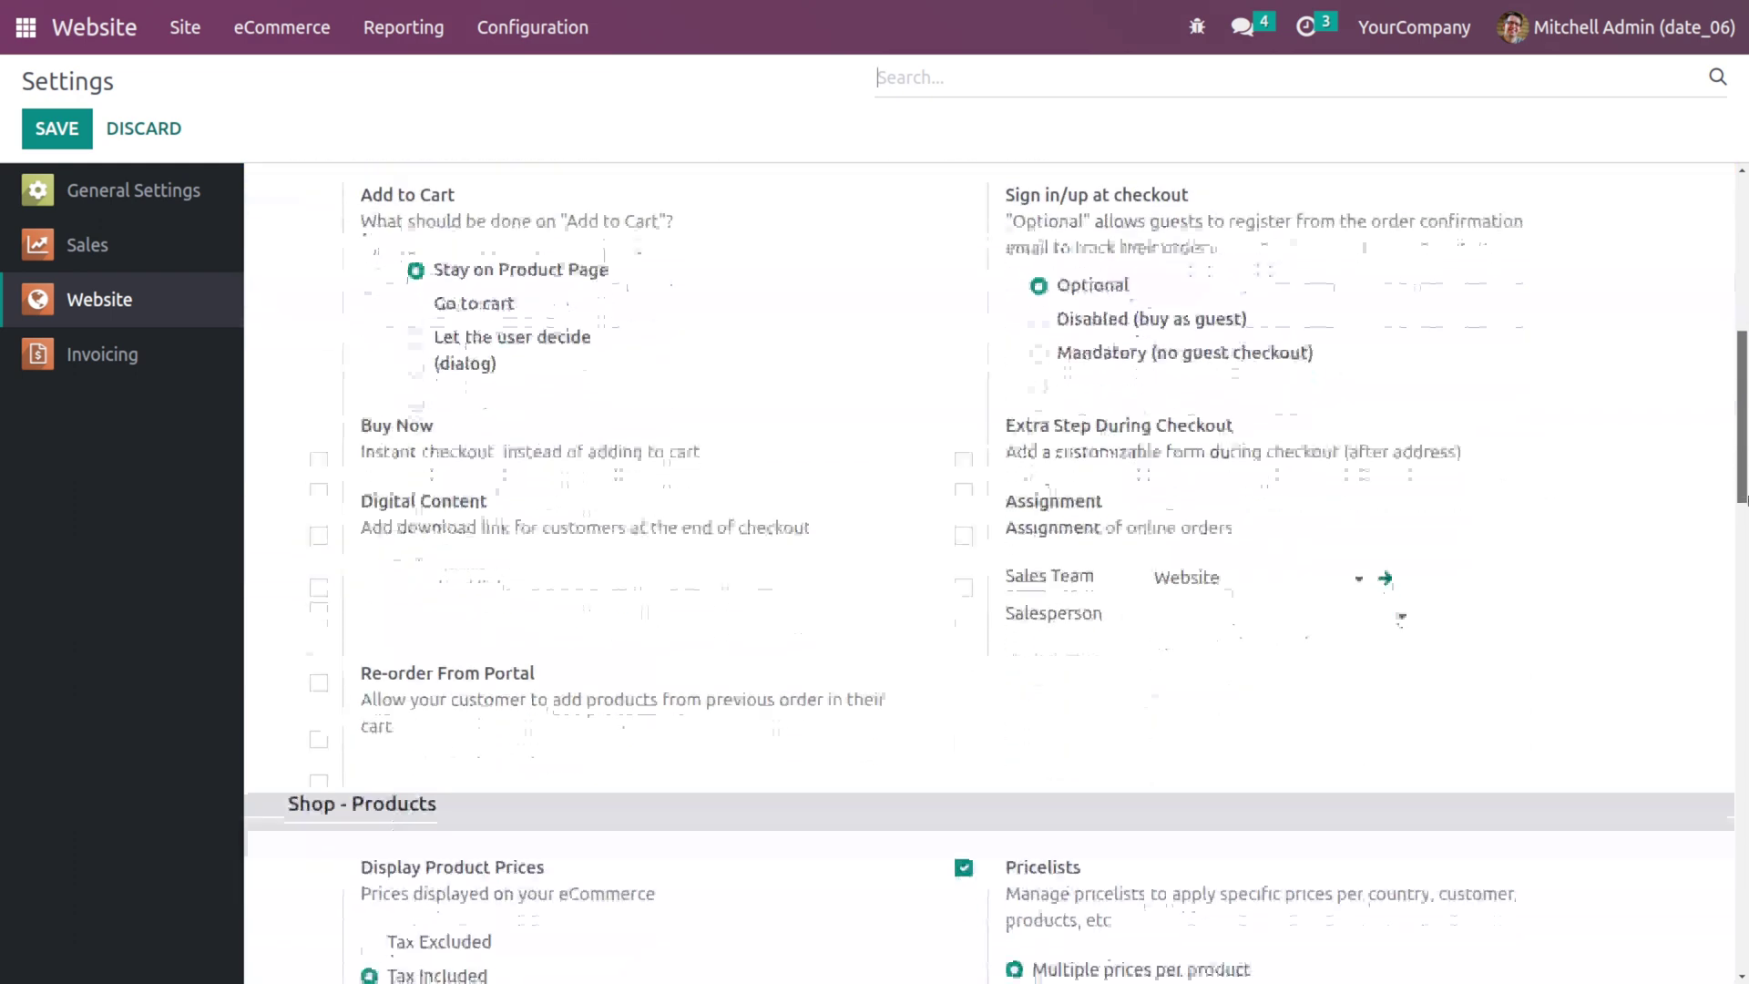
scroll(1242, 660, down, 3)
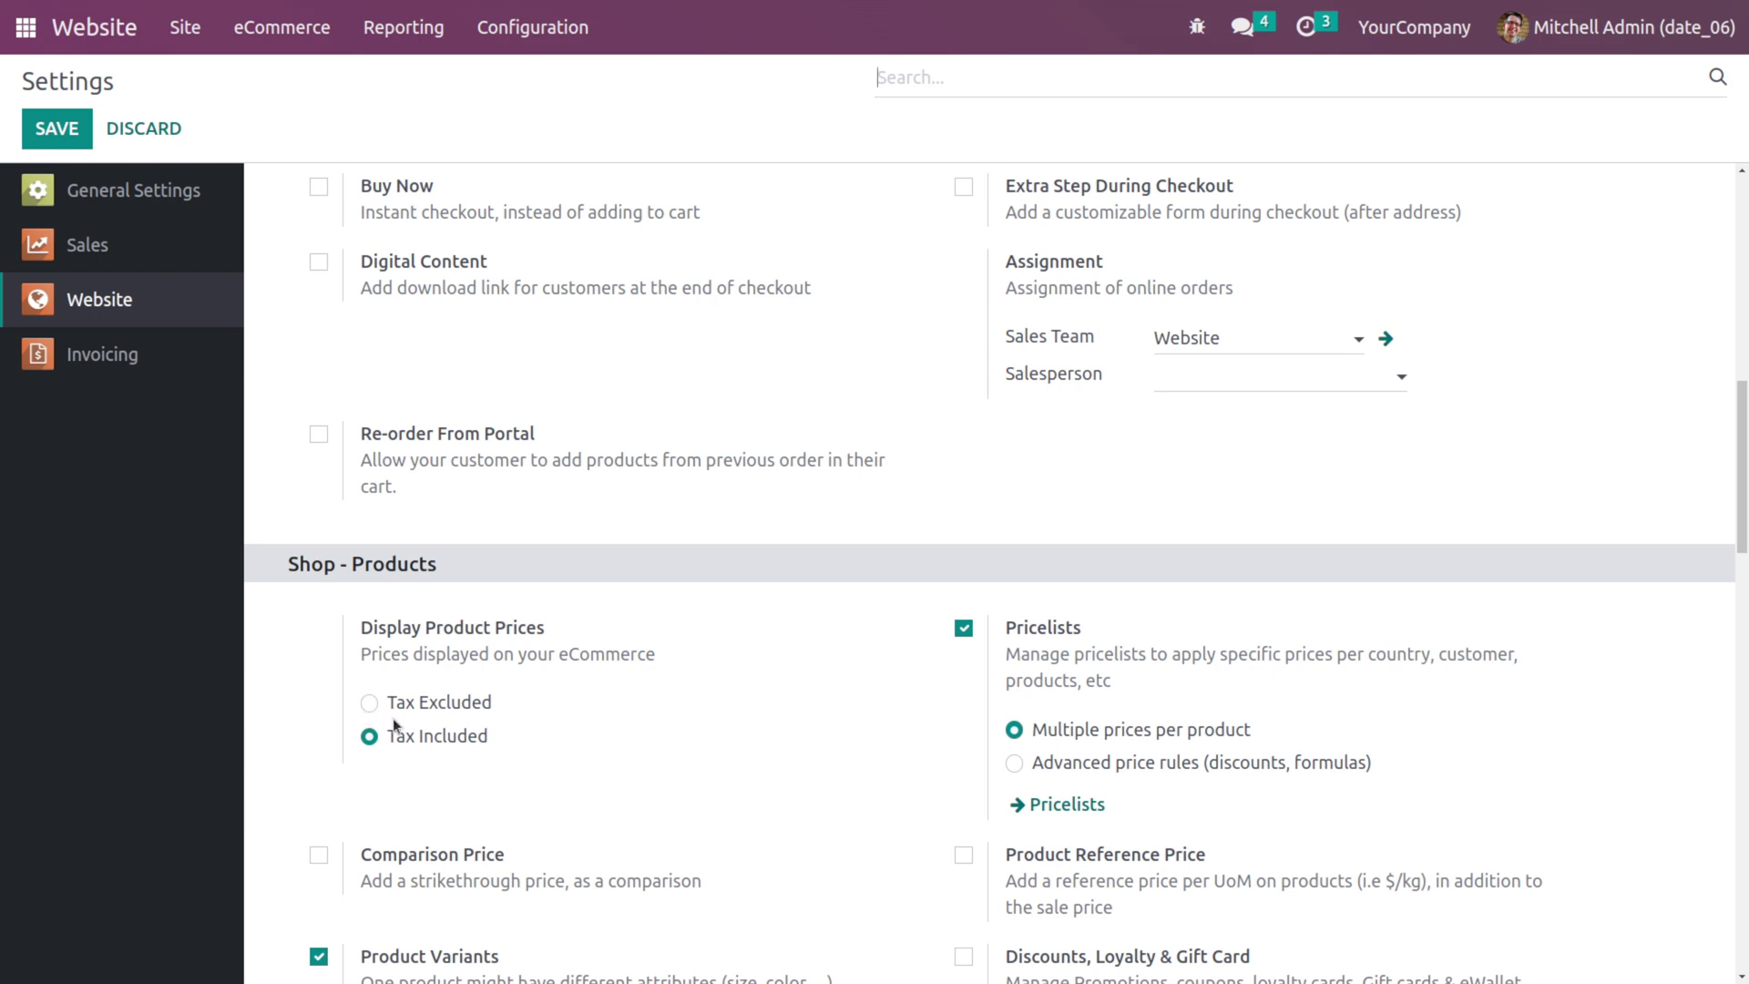
scroll(496, 734, up, 1)
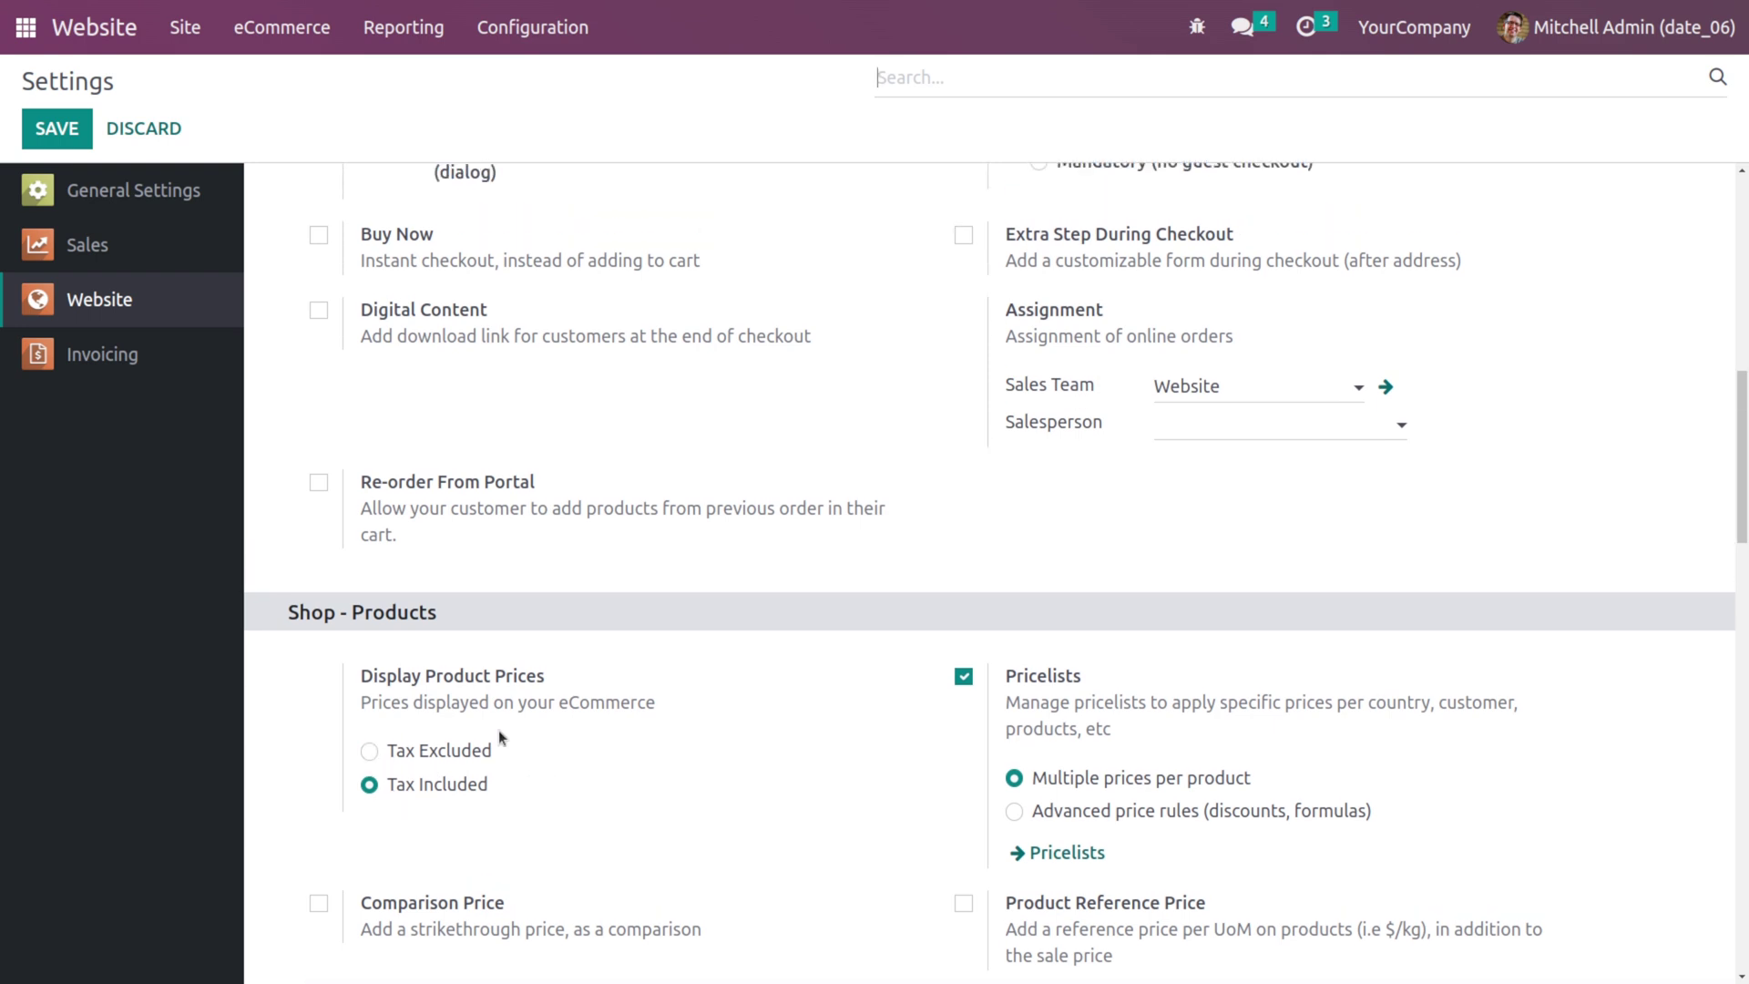
scroll(495, 735, up, 1)
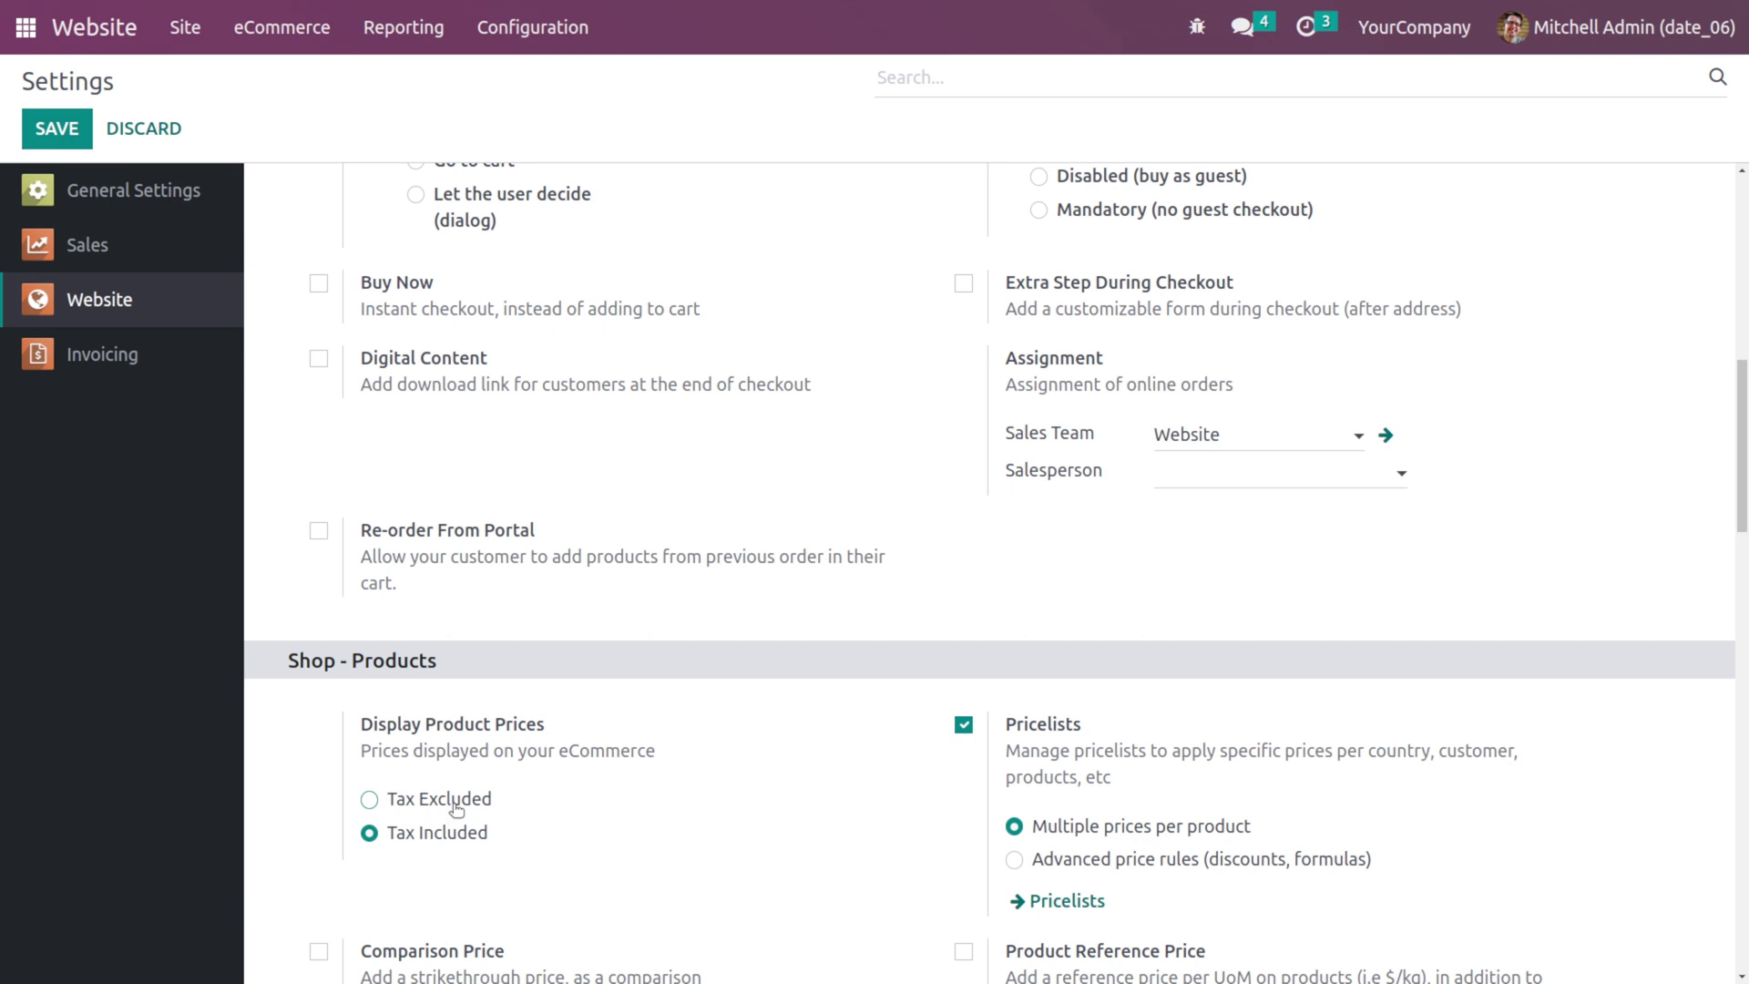
scroll(424, 811, up, 1)
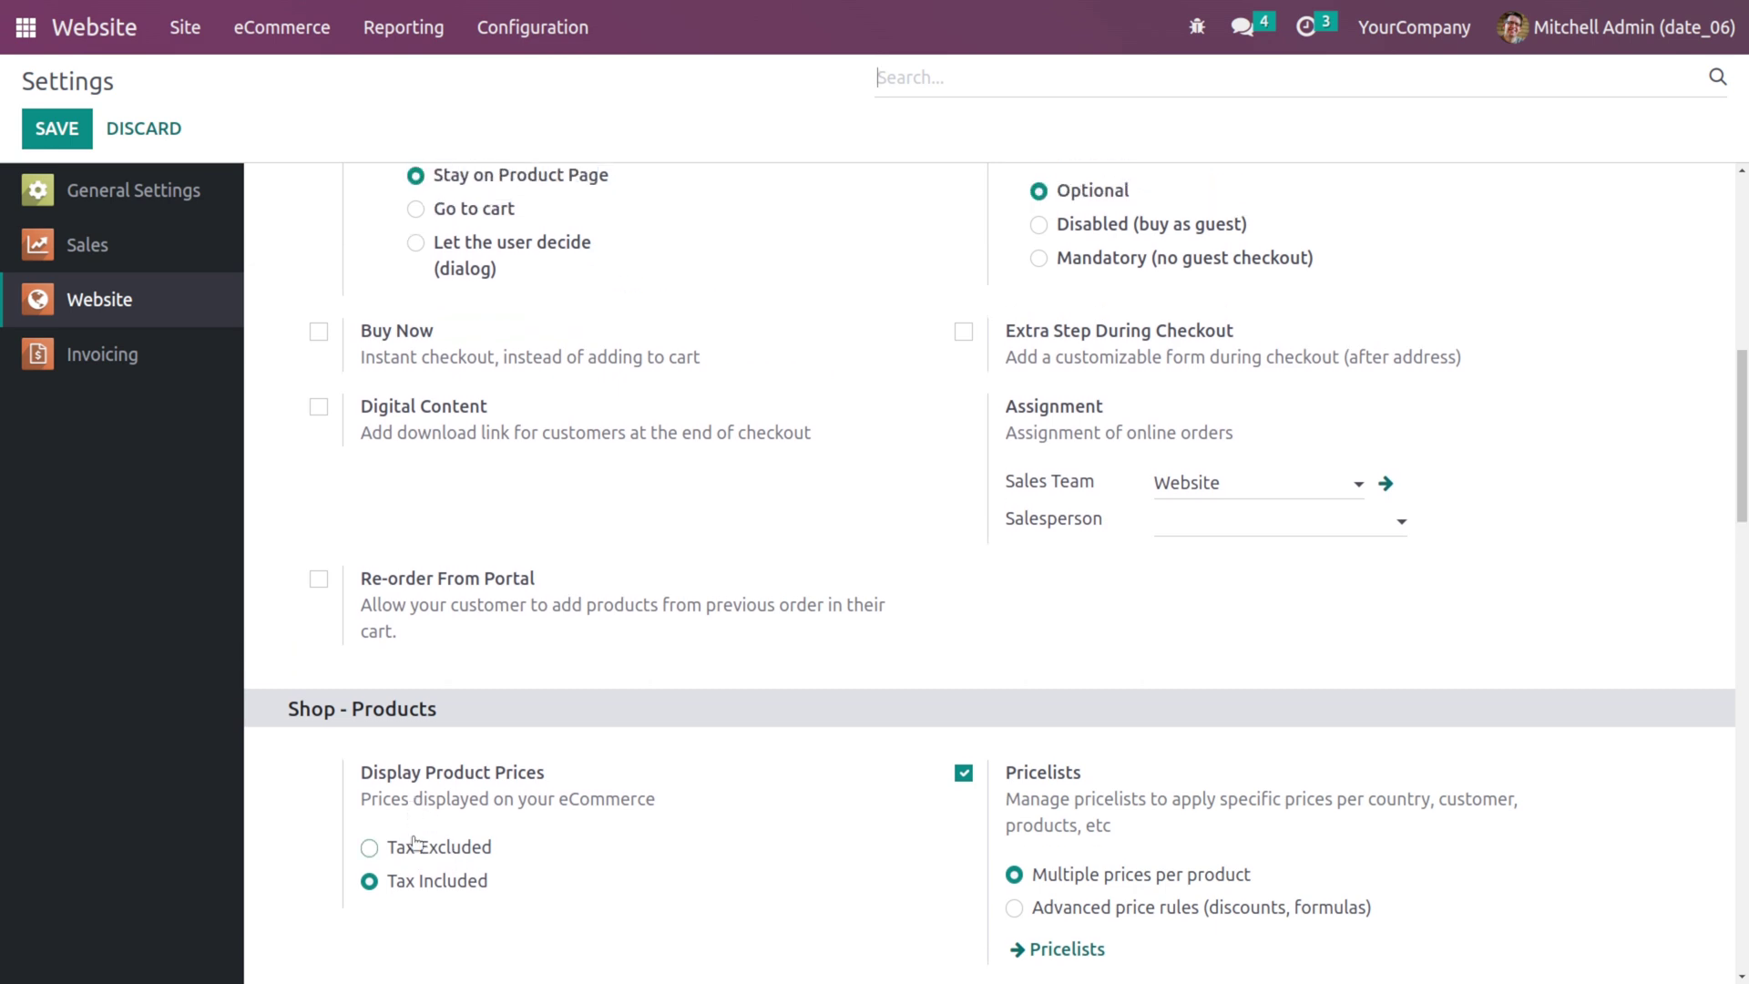
scroll(403, 860, down, 1)
scroll(370, 799, up, 1)
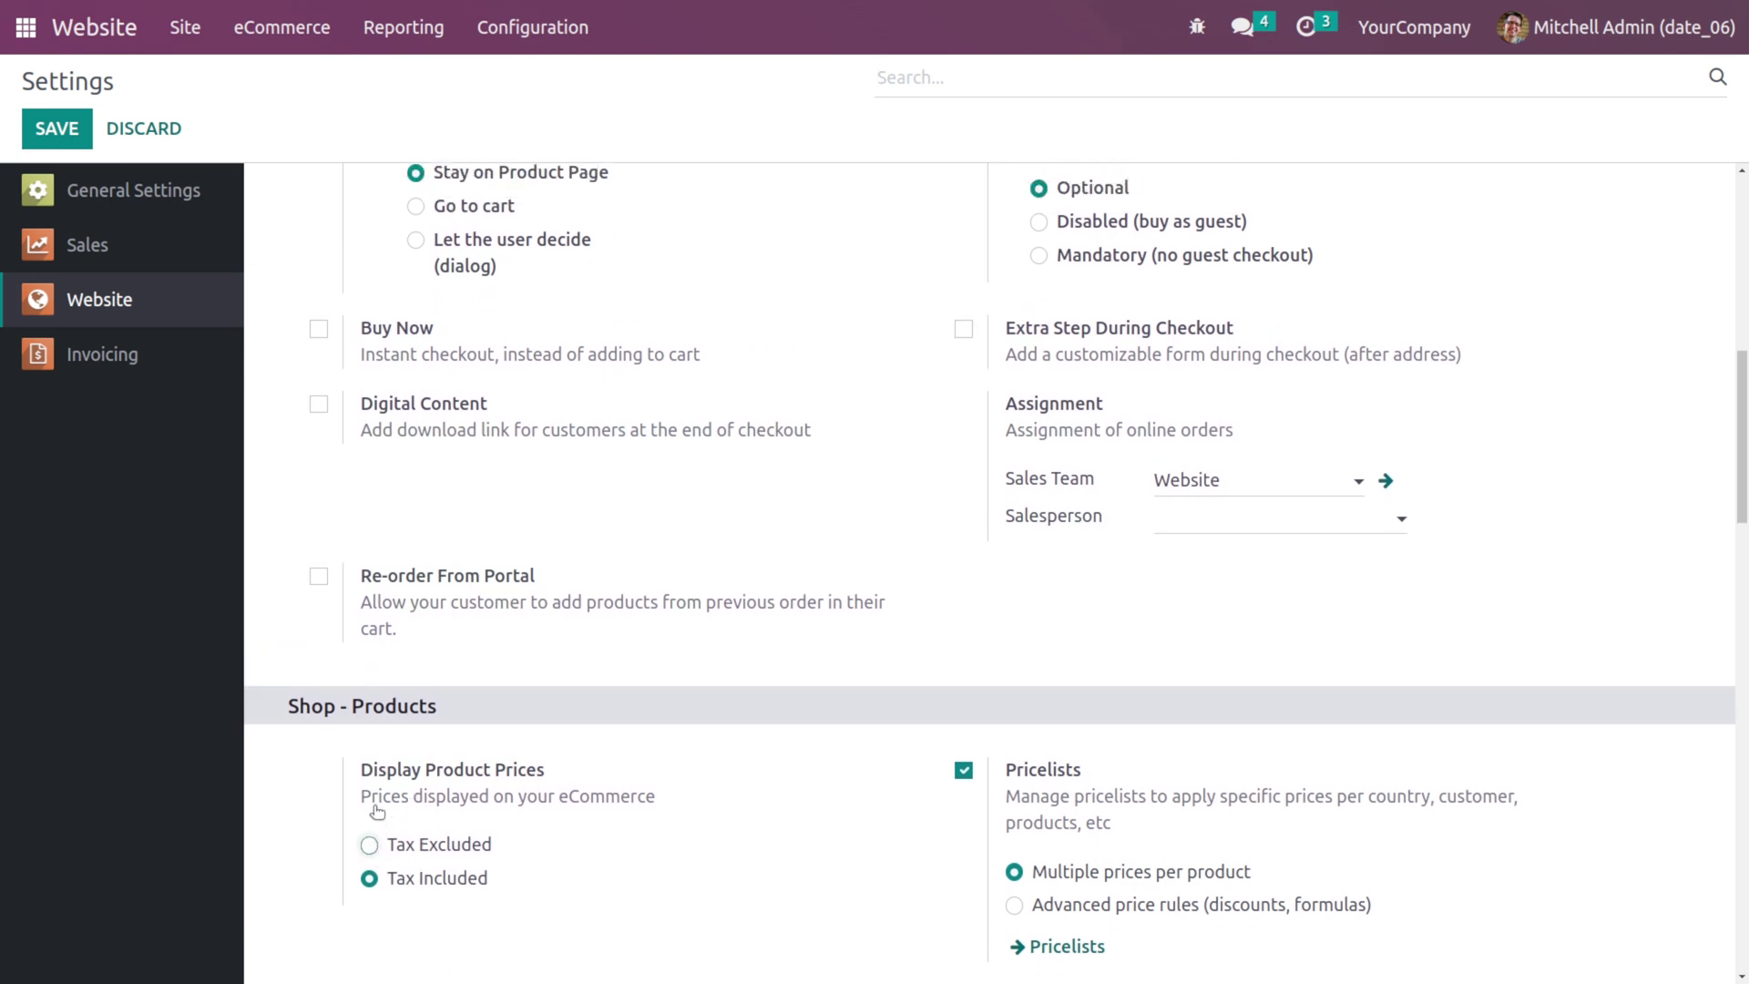
click(370, 848)
scroll(374, 850, up, 2)
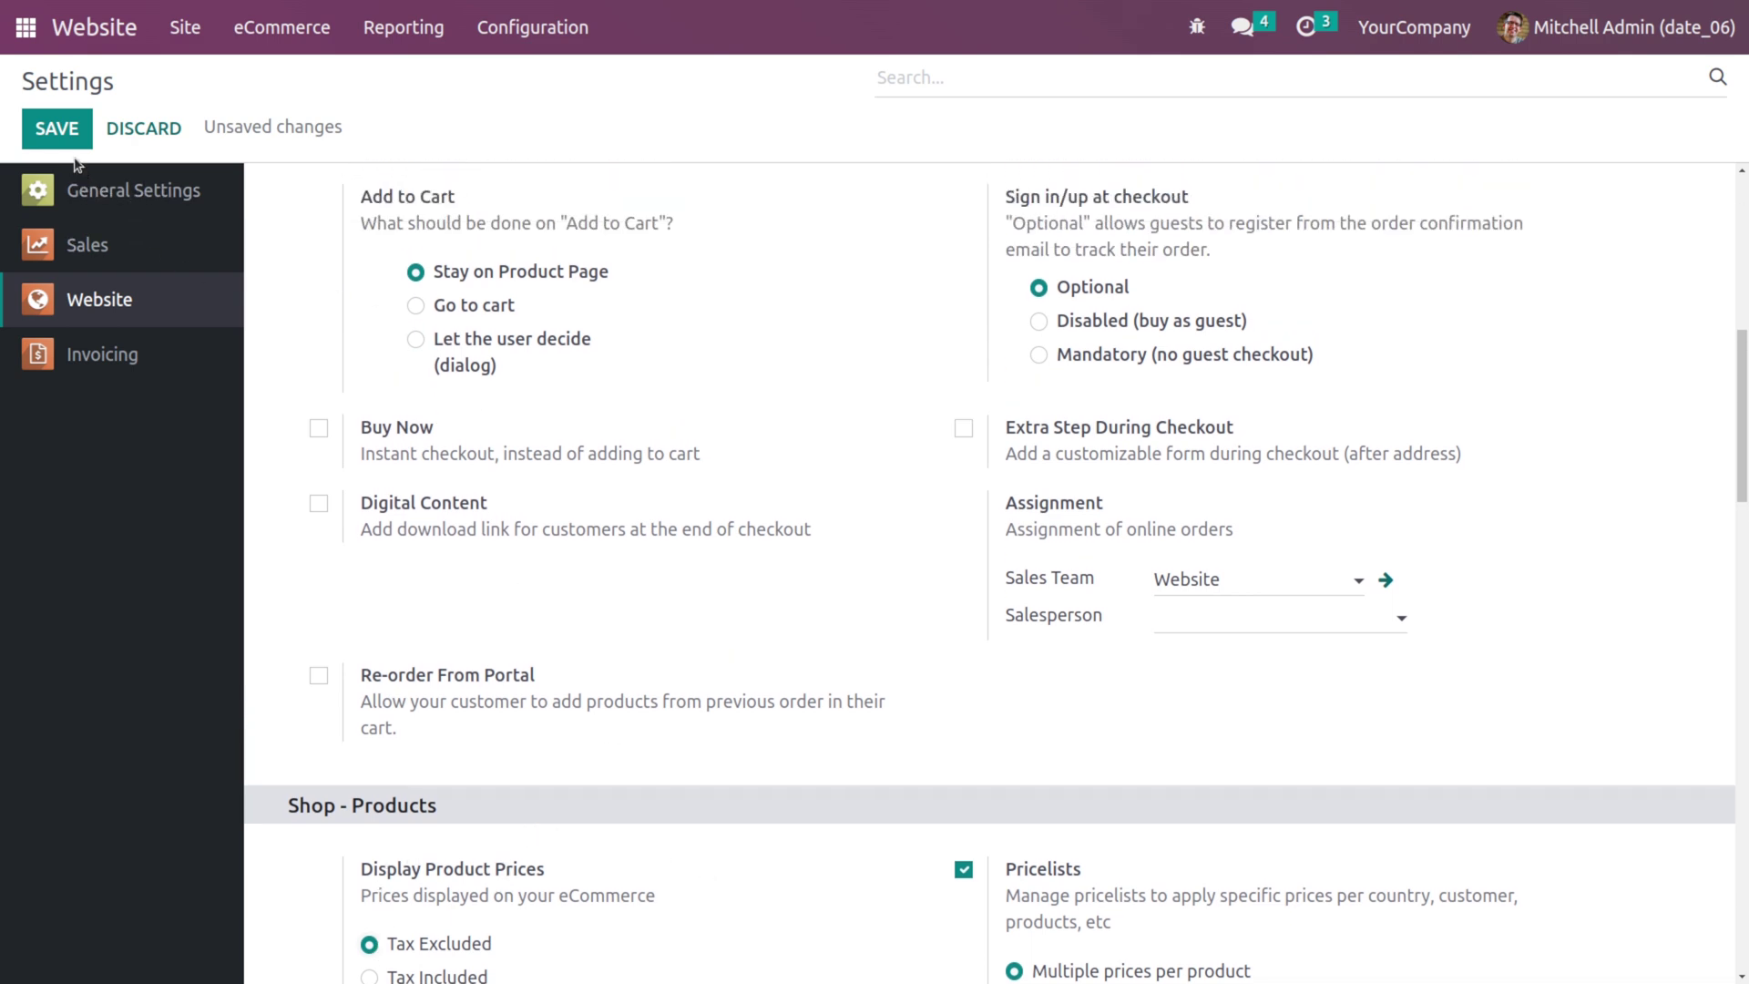
click(66, 128)
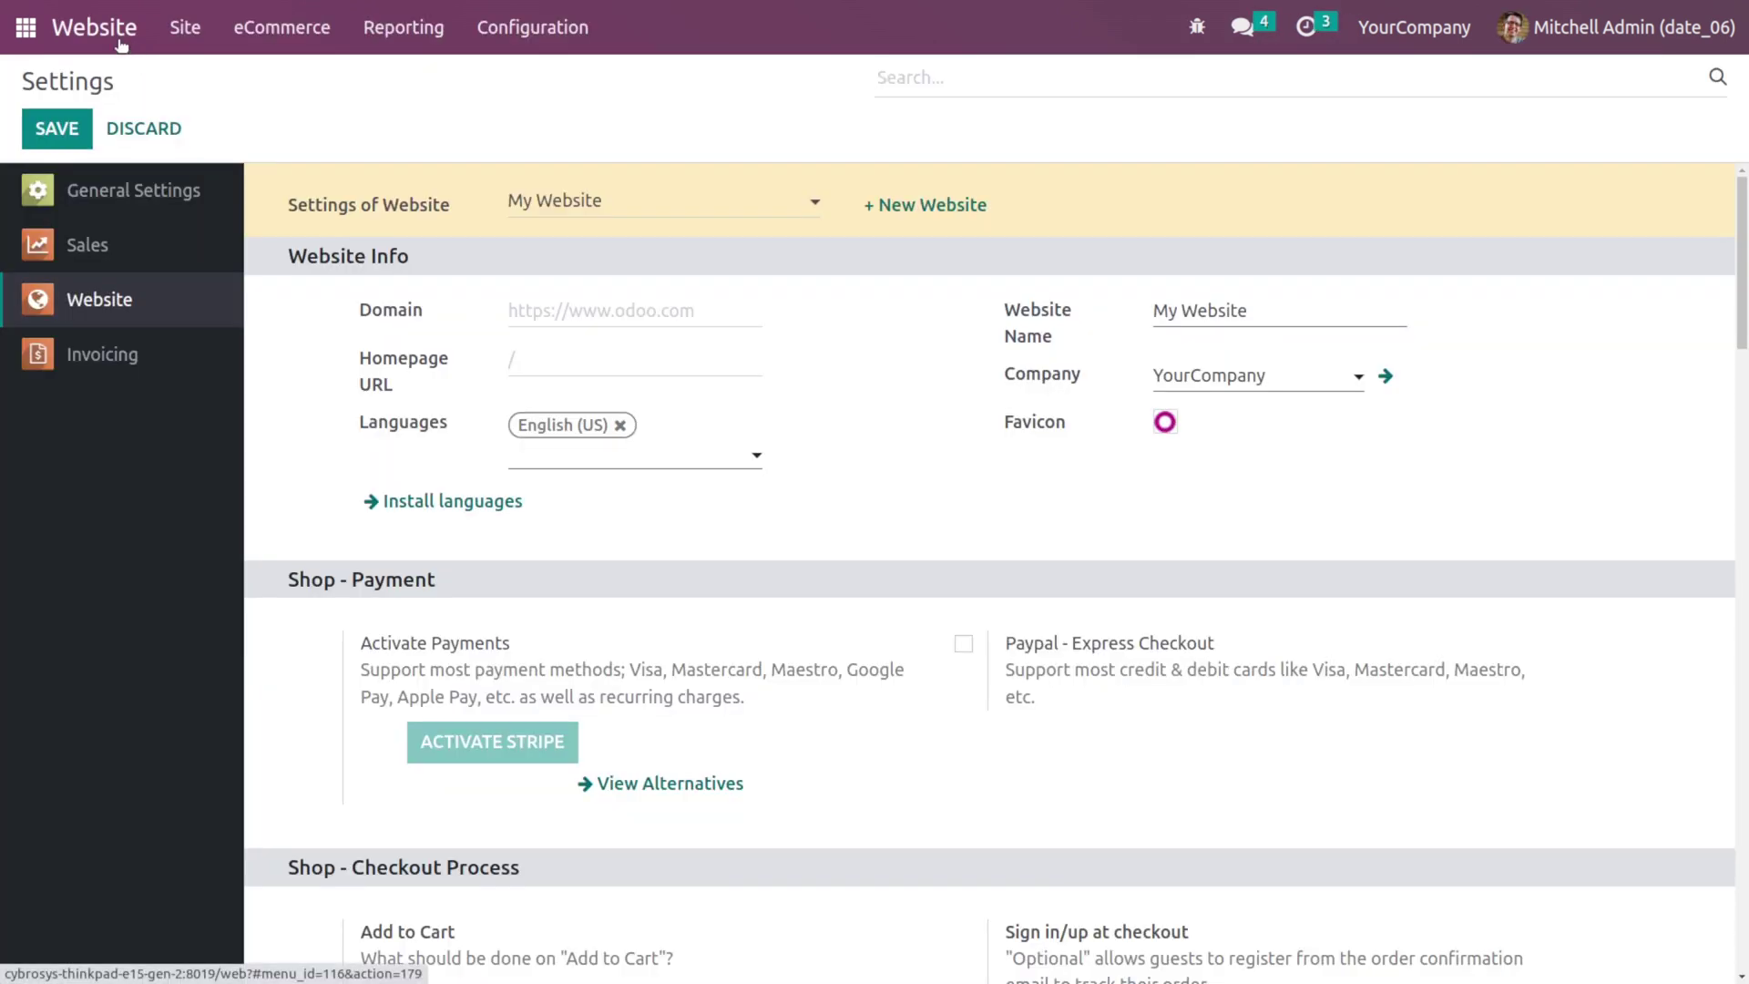
Step: Search the website shop for 'ba' and open the Bag page showing ₹100.00
click(120, 43)
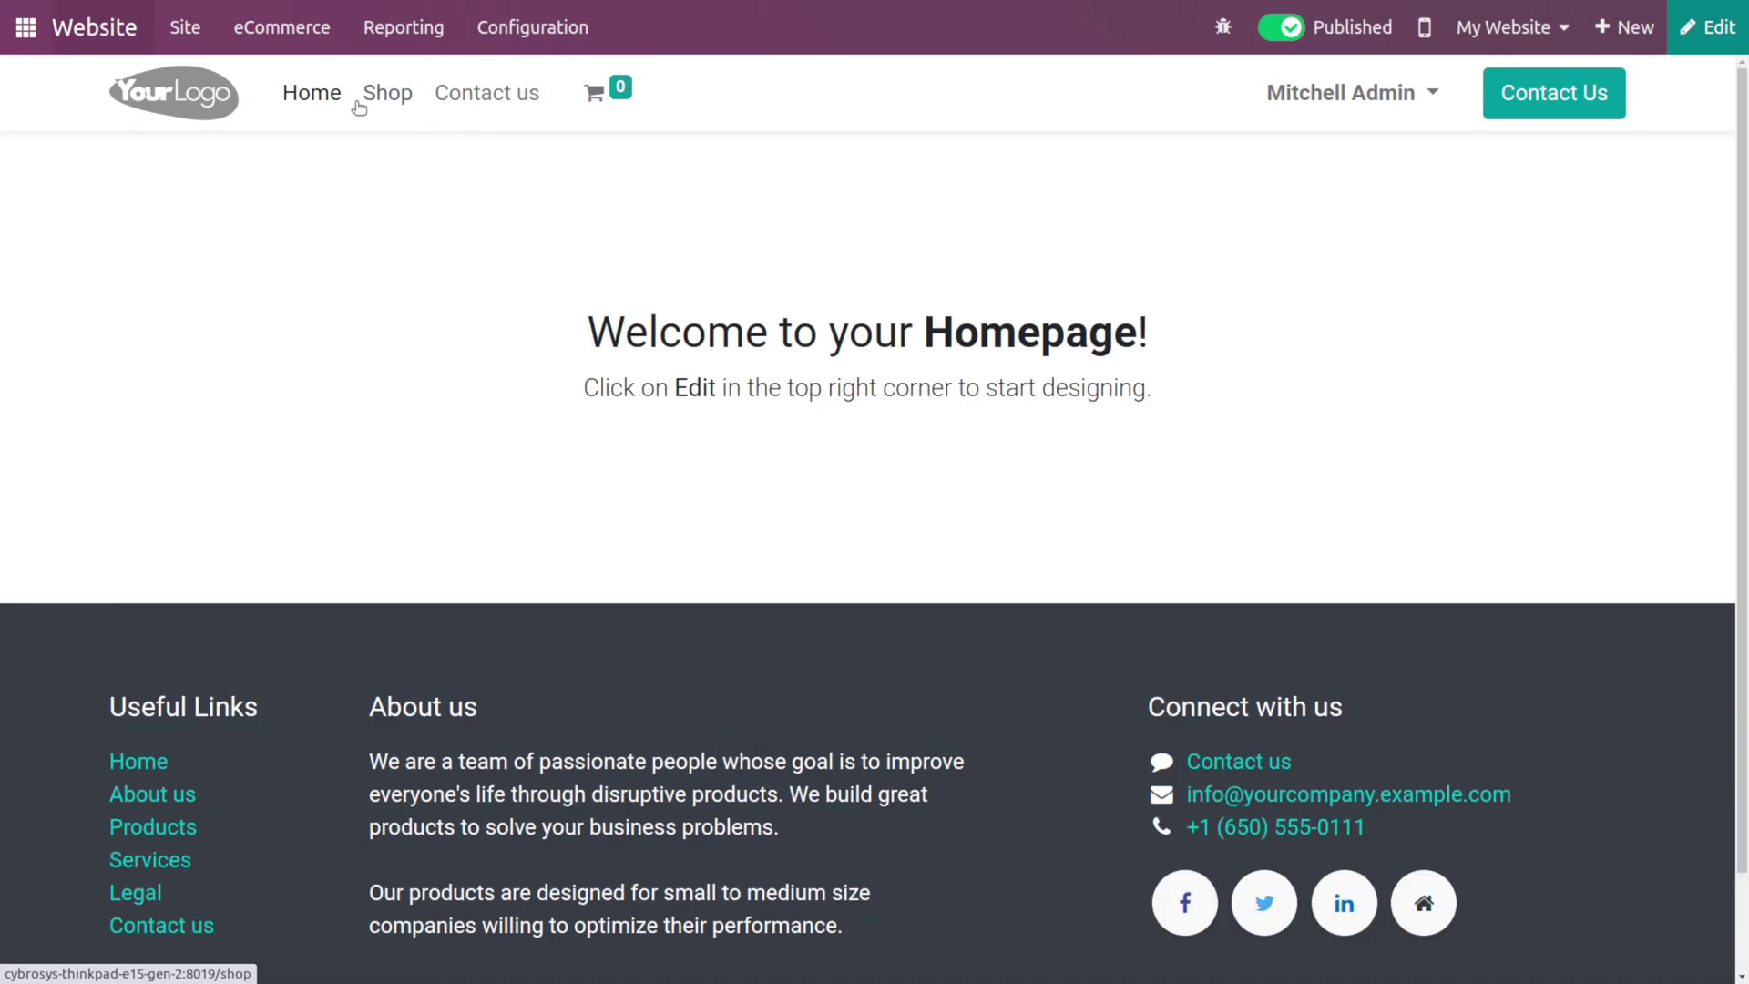
click(374, 107)
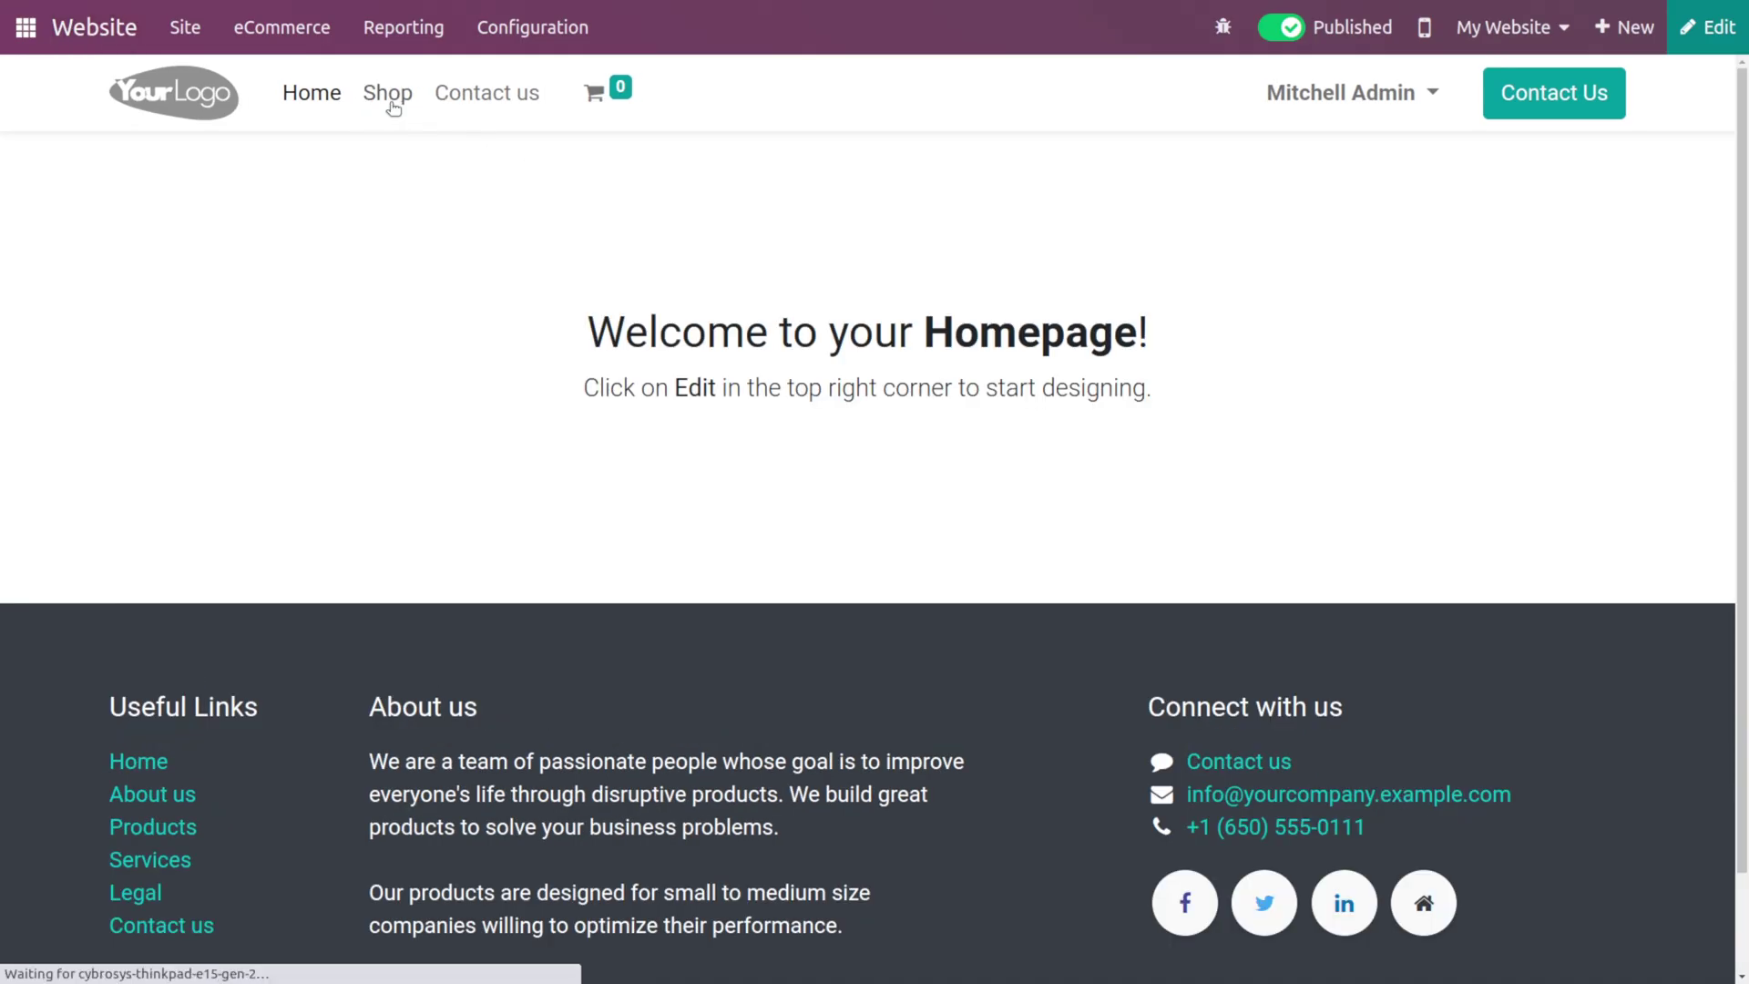
click(619, 196)
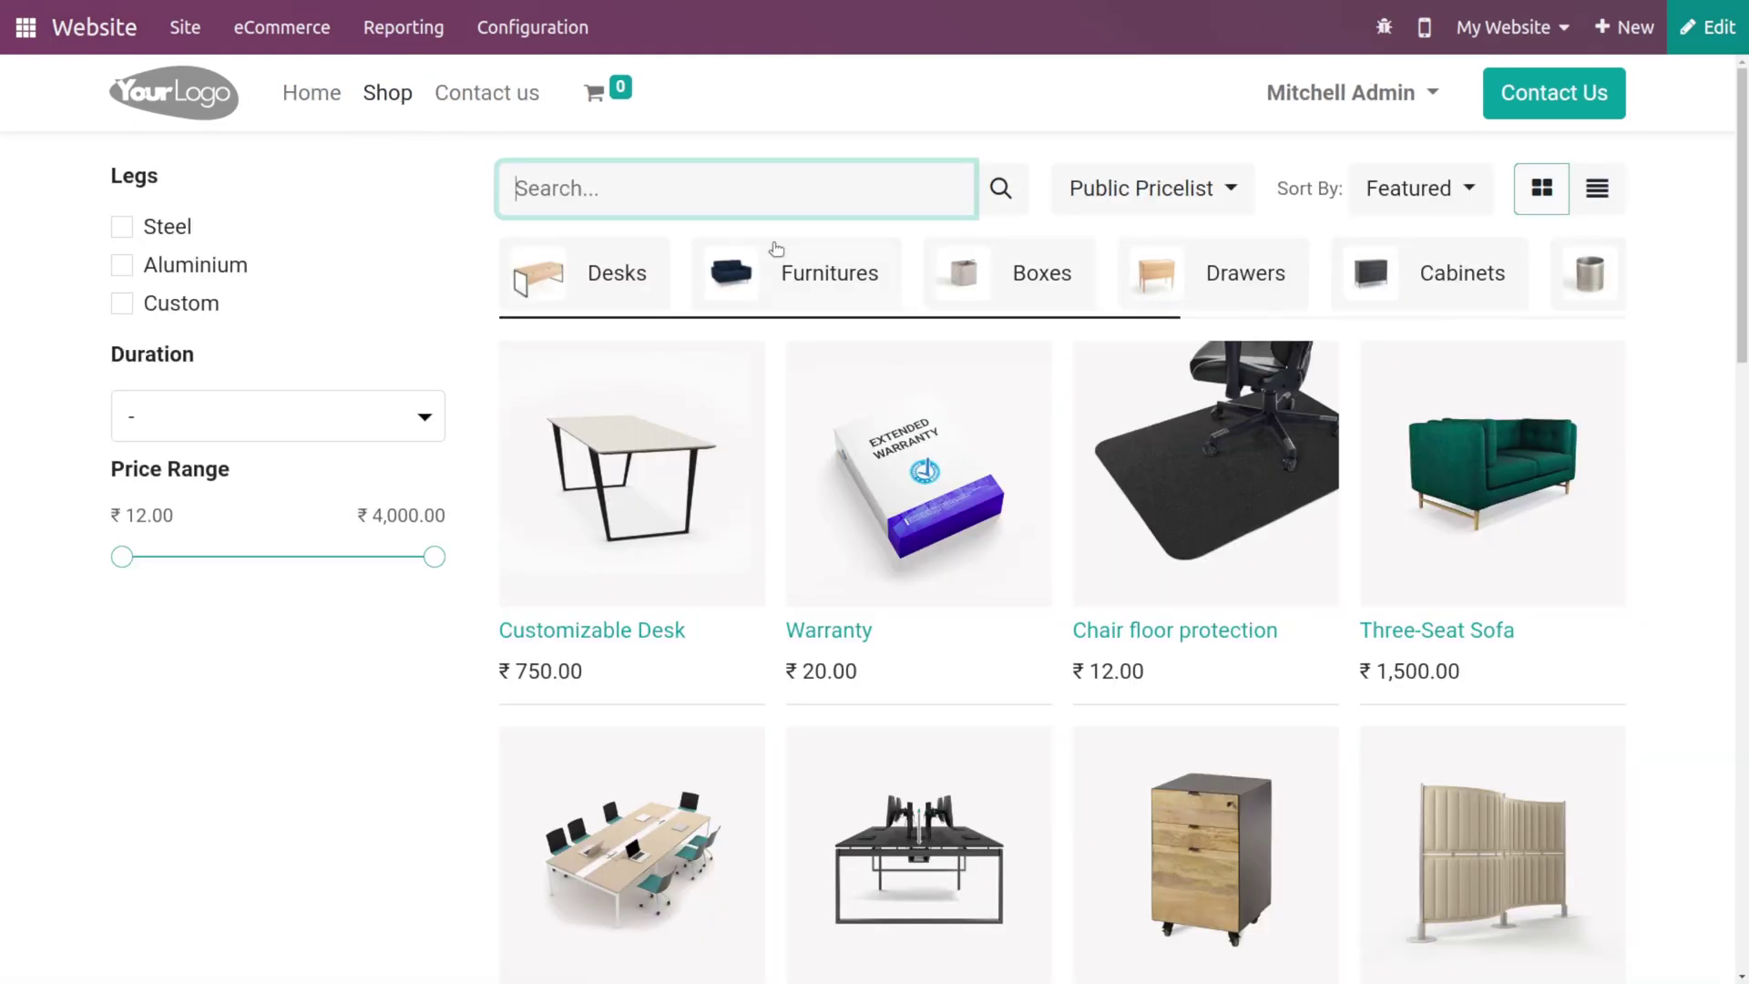
text(bag)
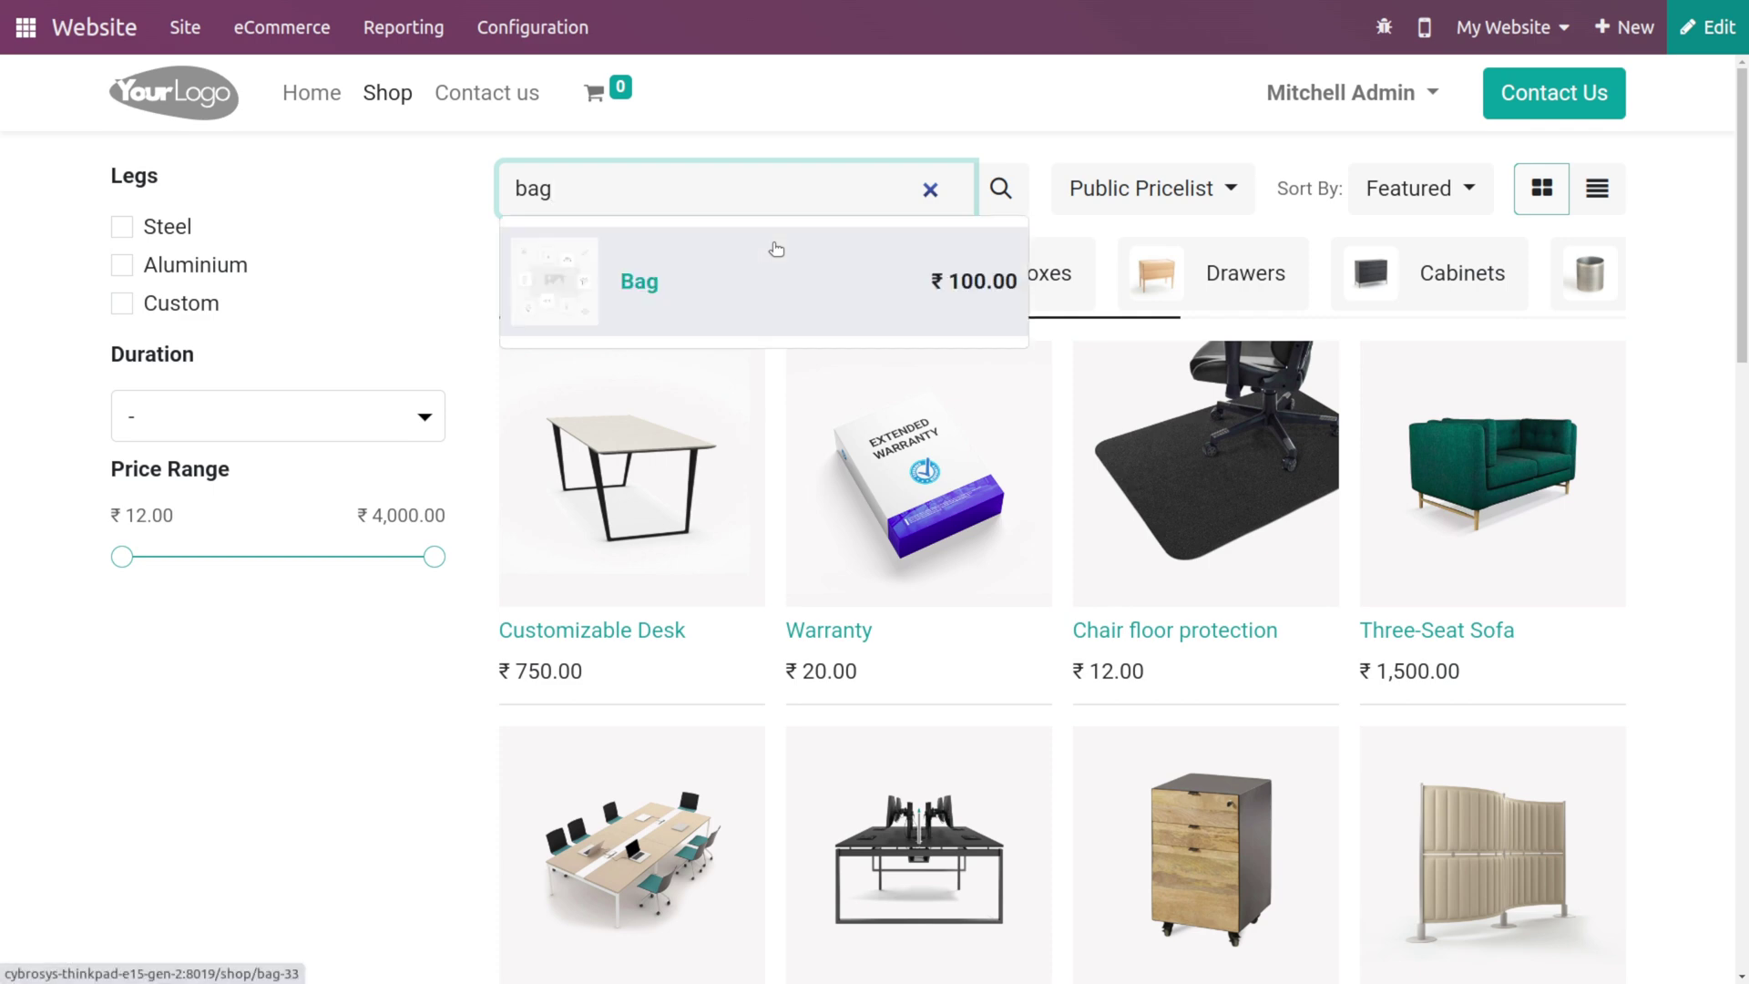
click(751, 291)
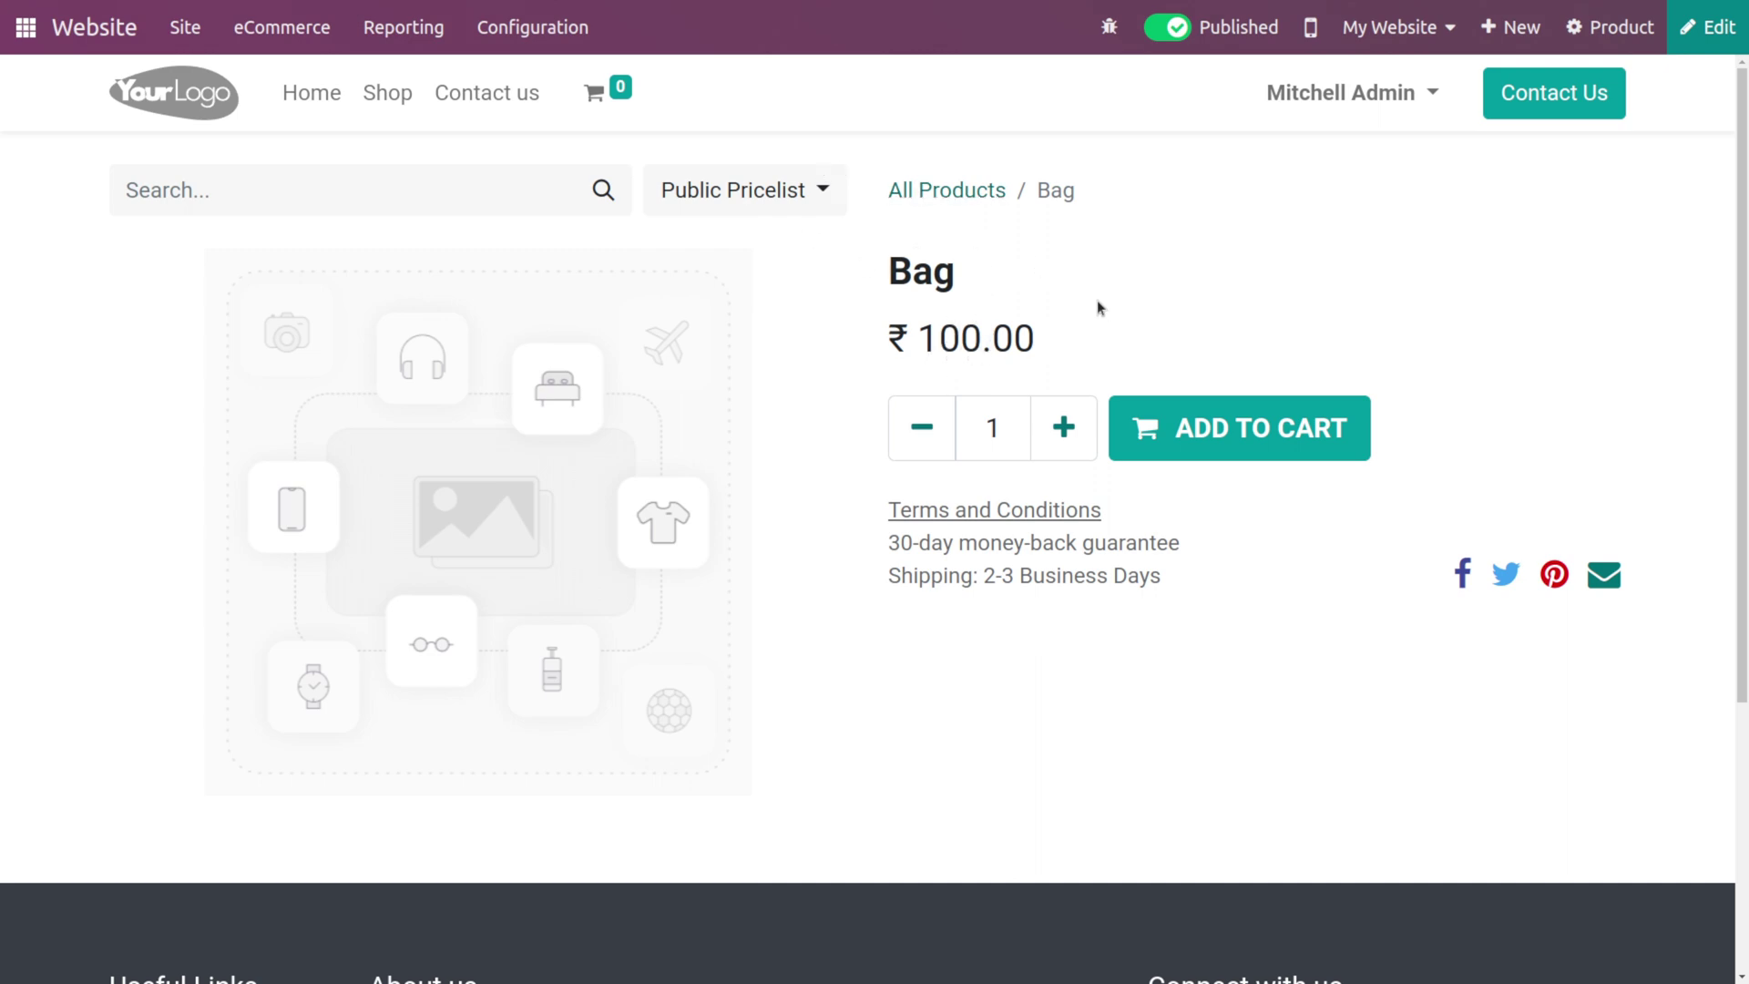
Step: In Website settings, switch Display Product Prices to Tax Included and save
click(526, 30)
click(544, 82)
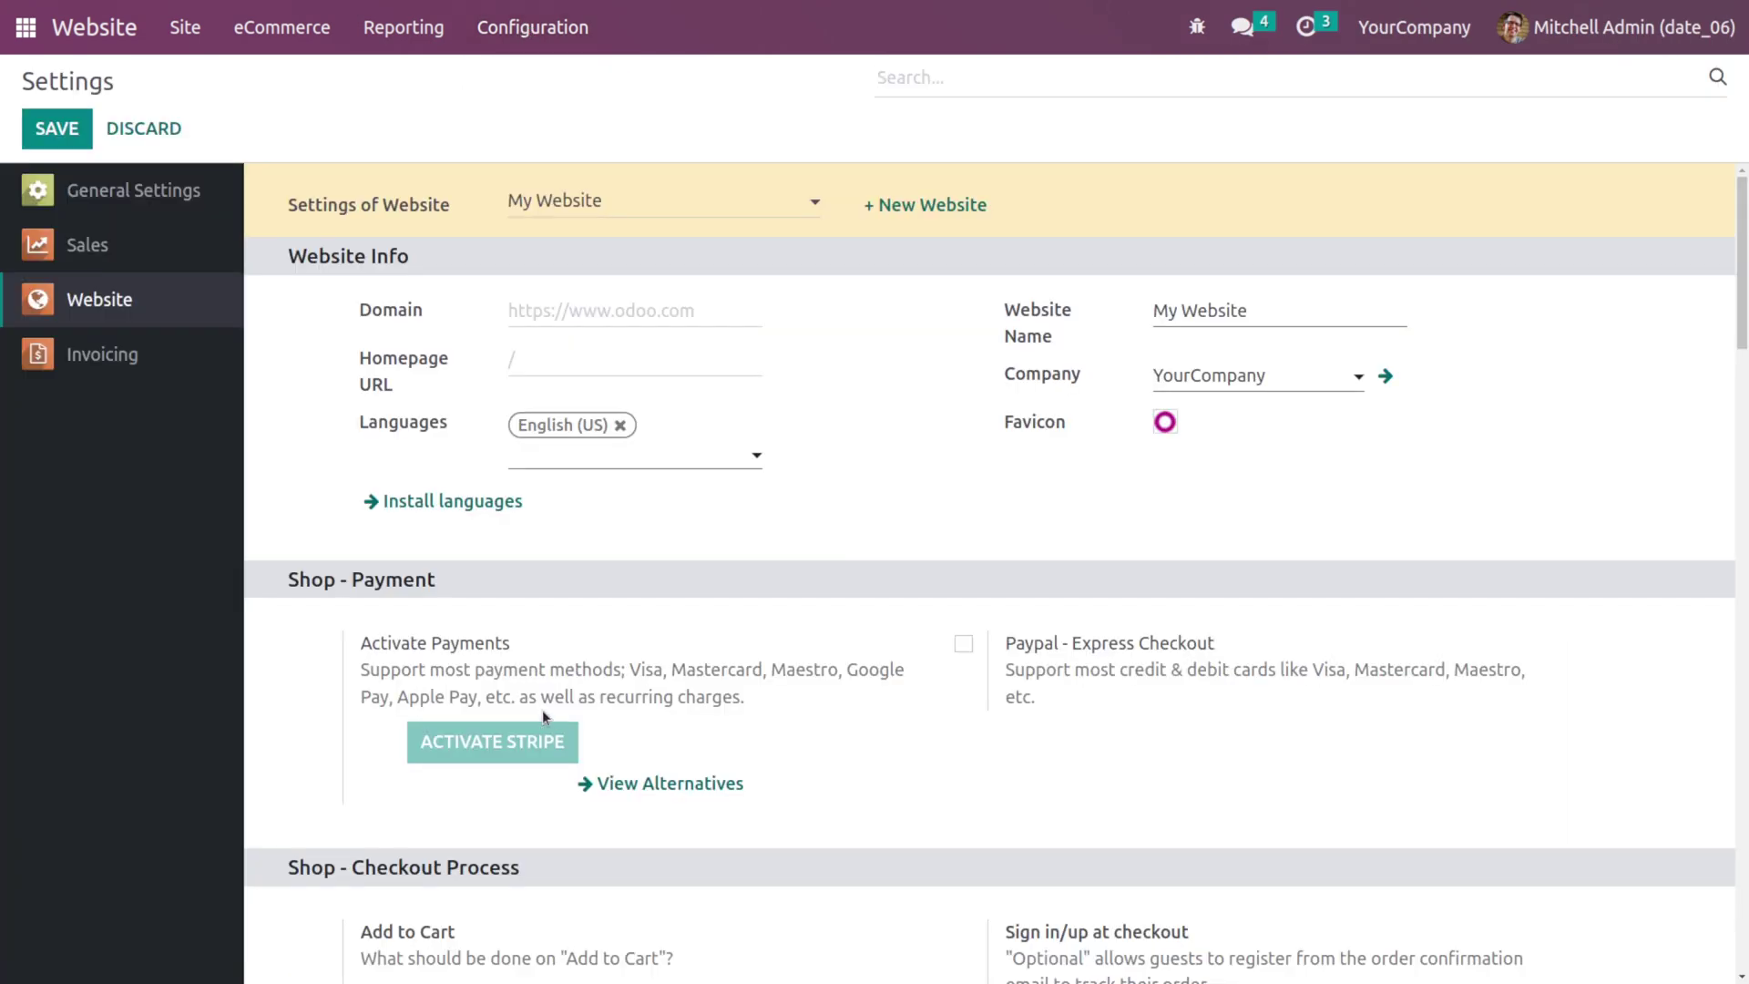
drag(1742, 346, 1742, 629)
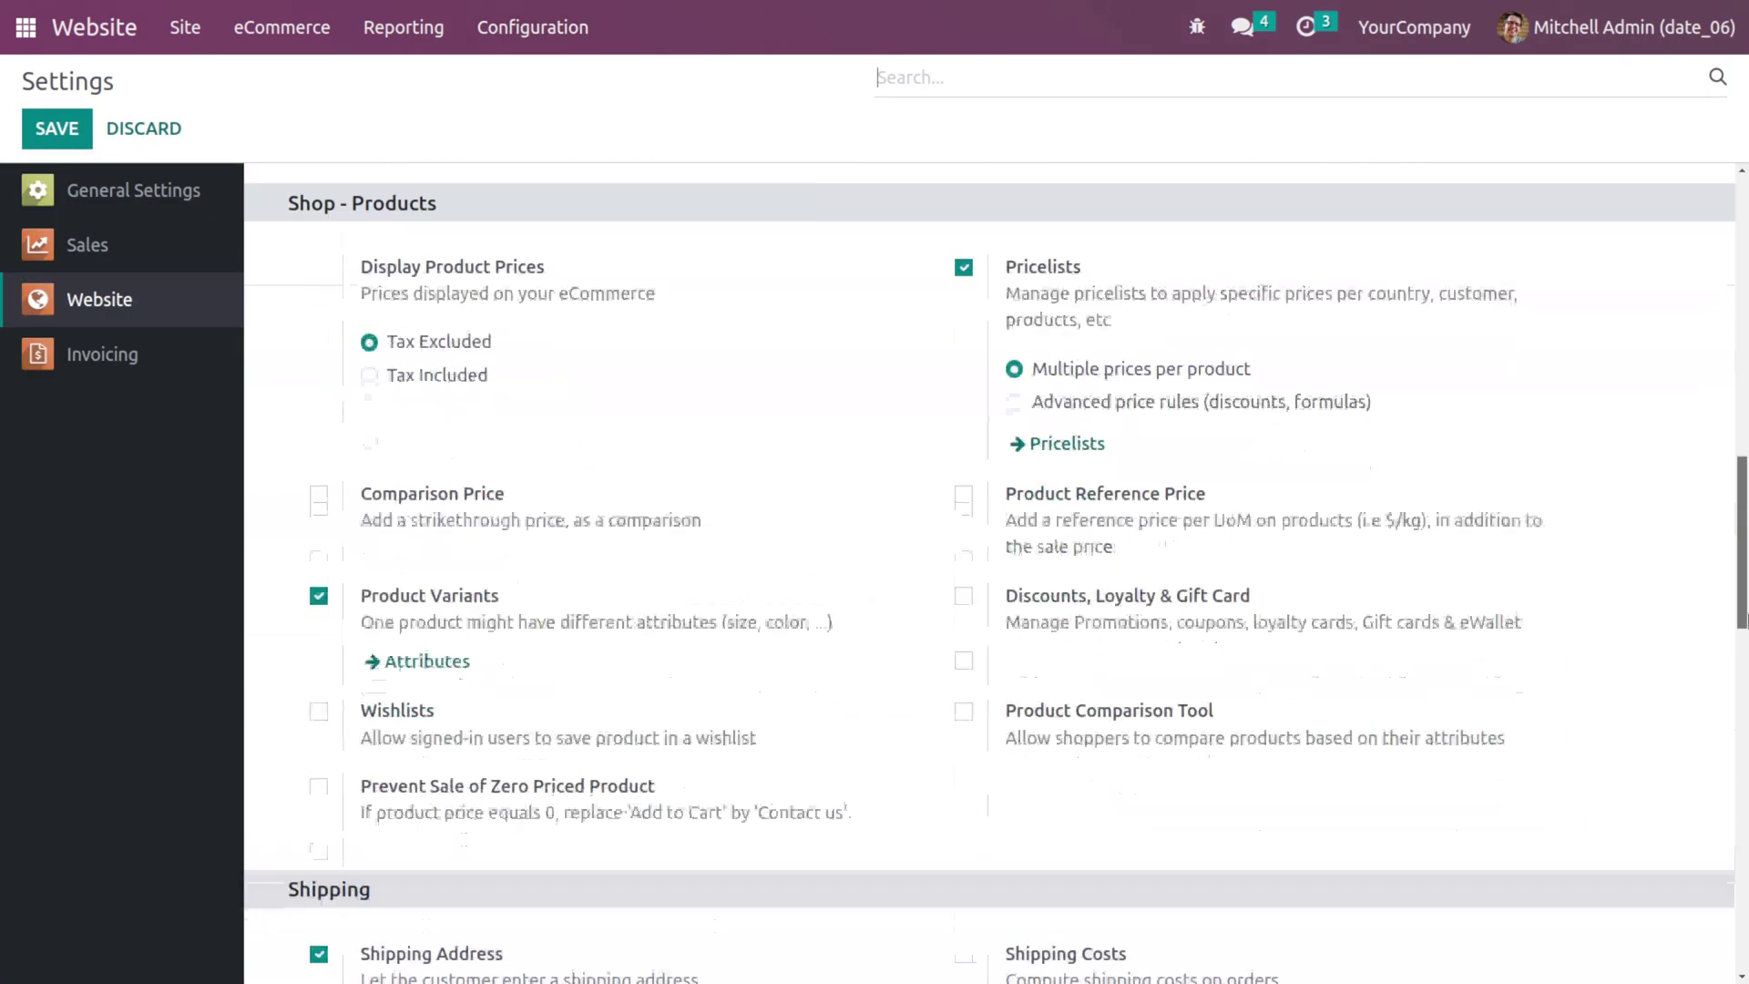
scroll(367, 384, up, 1)
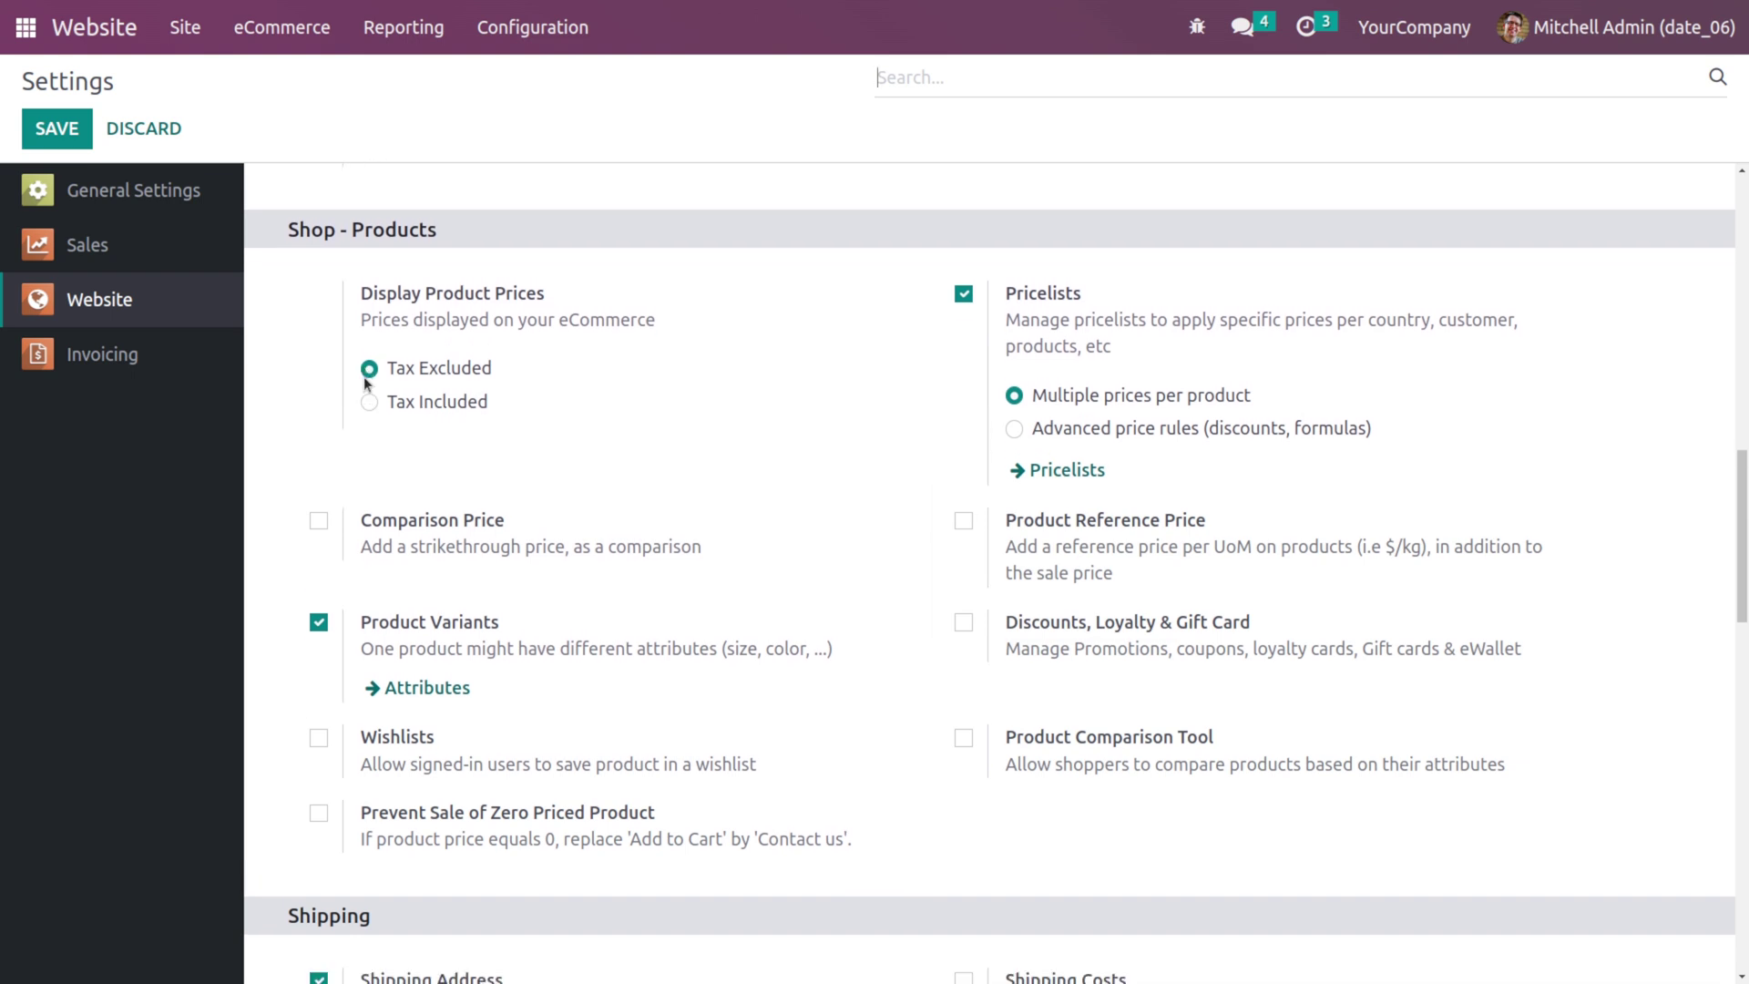
scroll(378, 460, up, 1)
scroll(378, 464, down, 1)
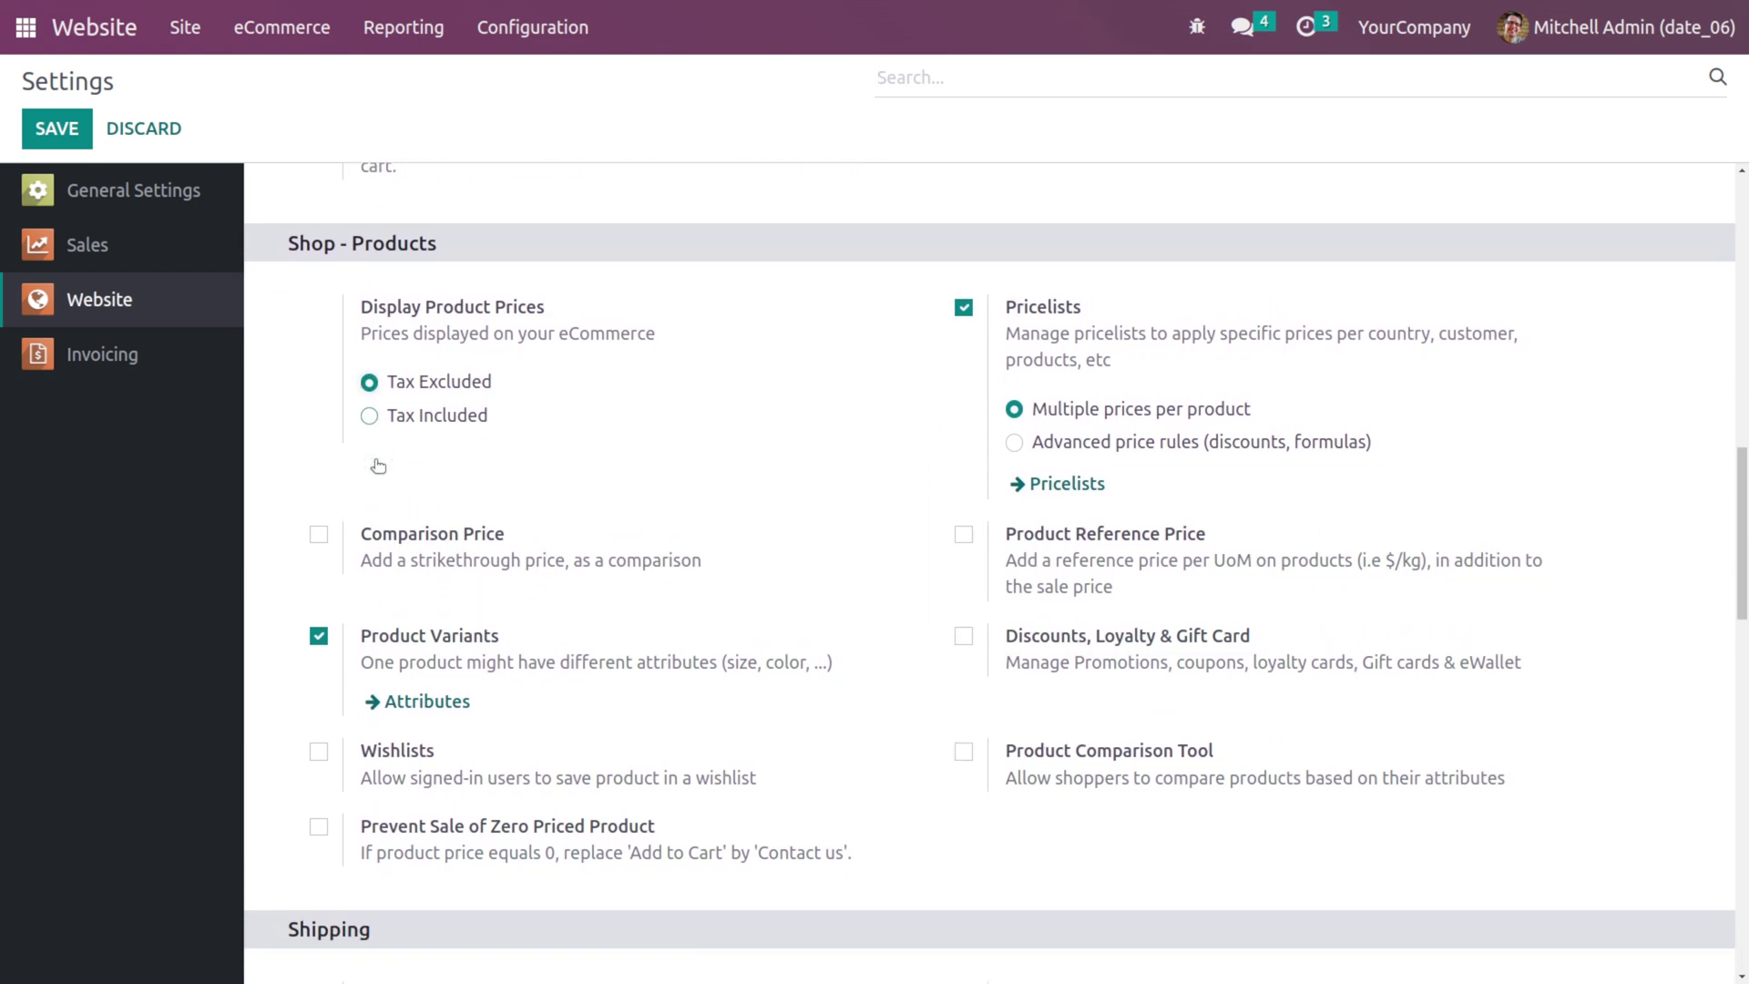
scroll(378, 466, down, 1)
click(401, 384)
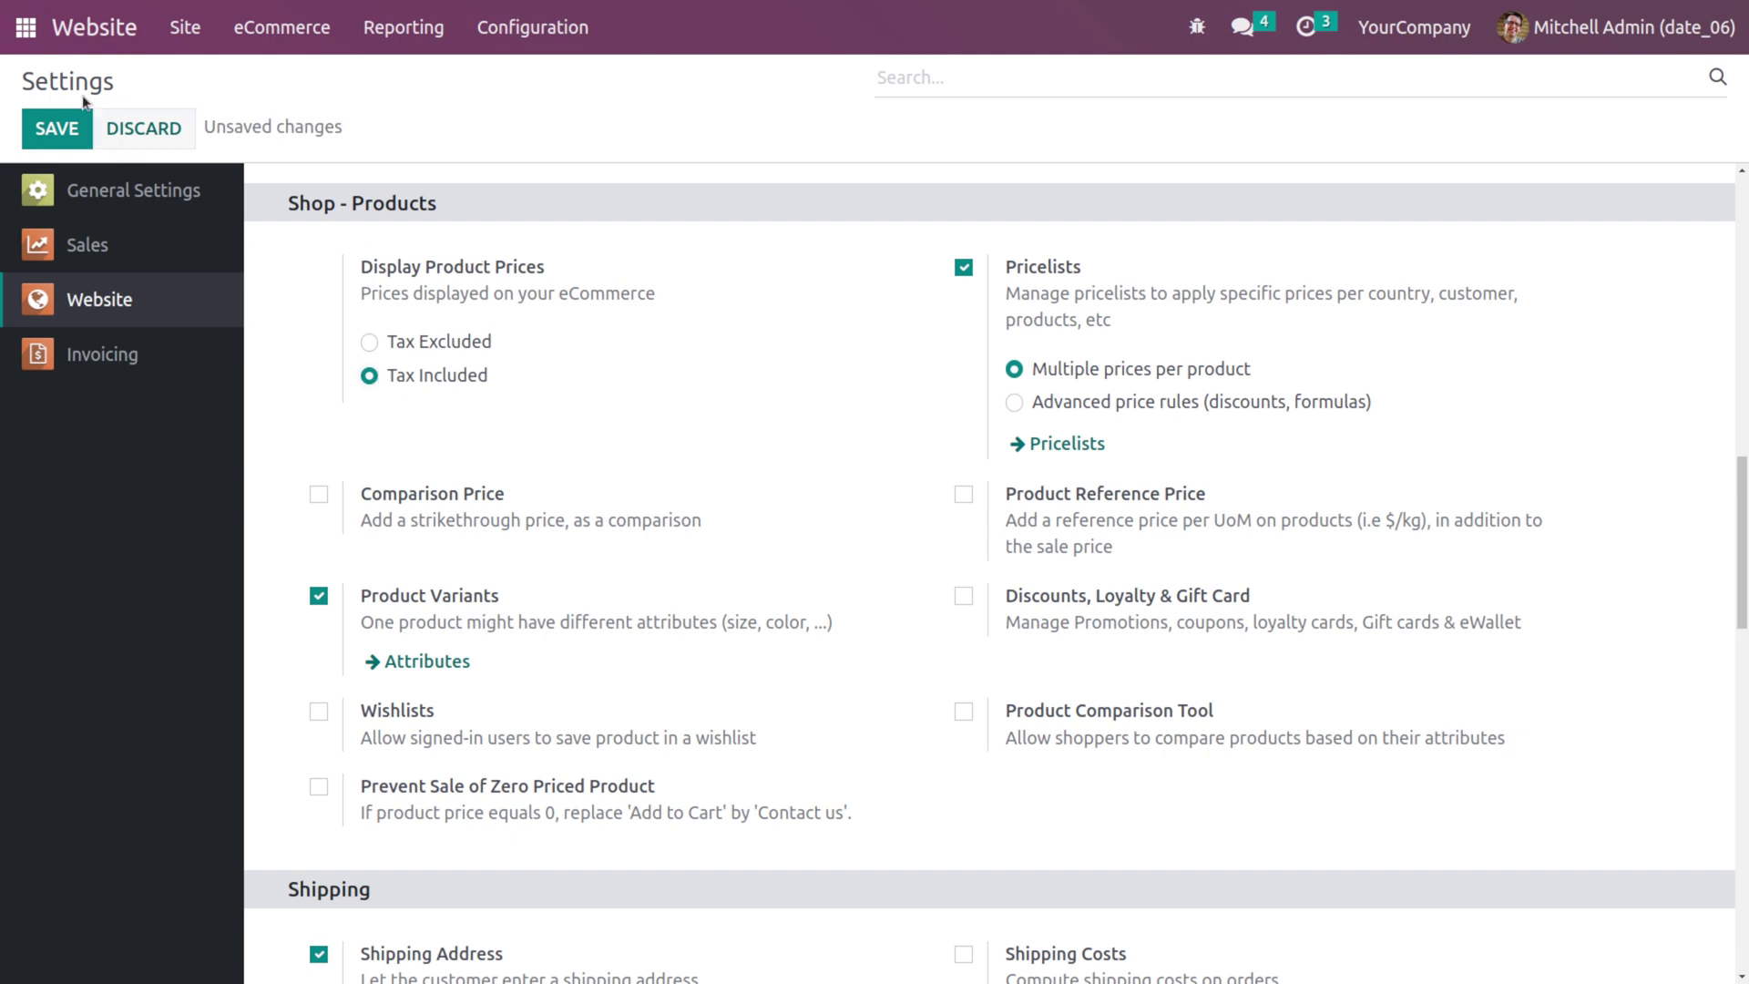
click(79, 130)
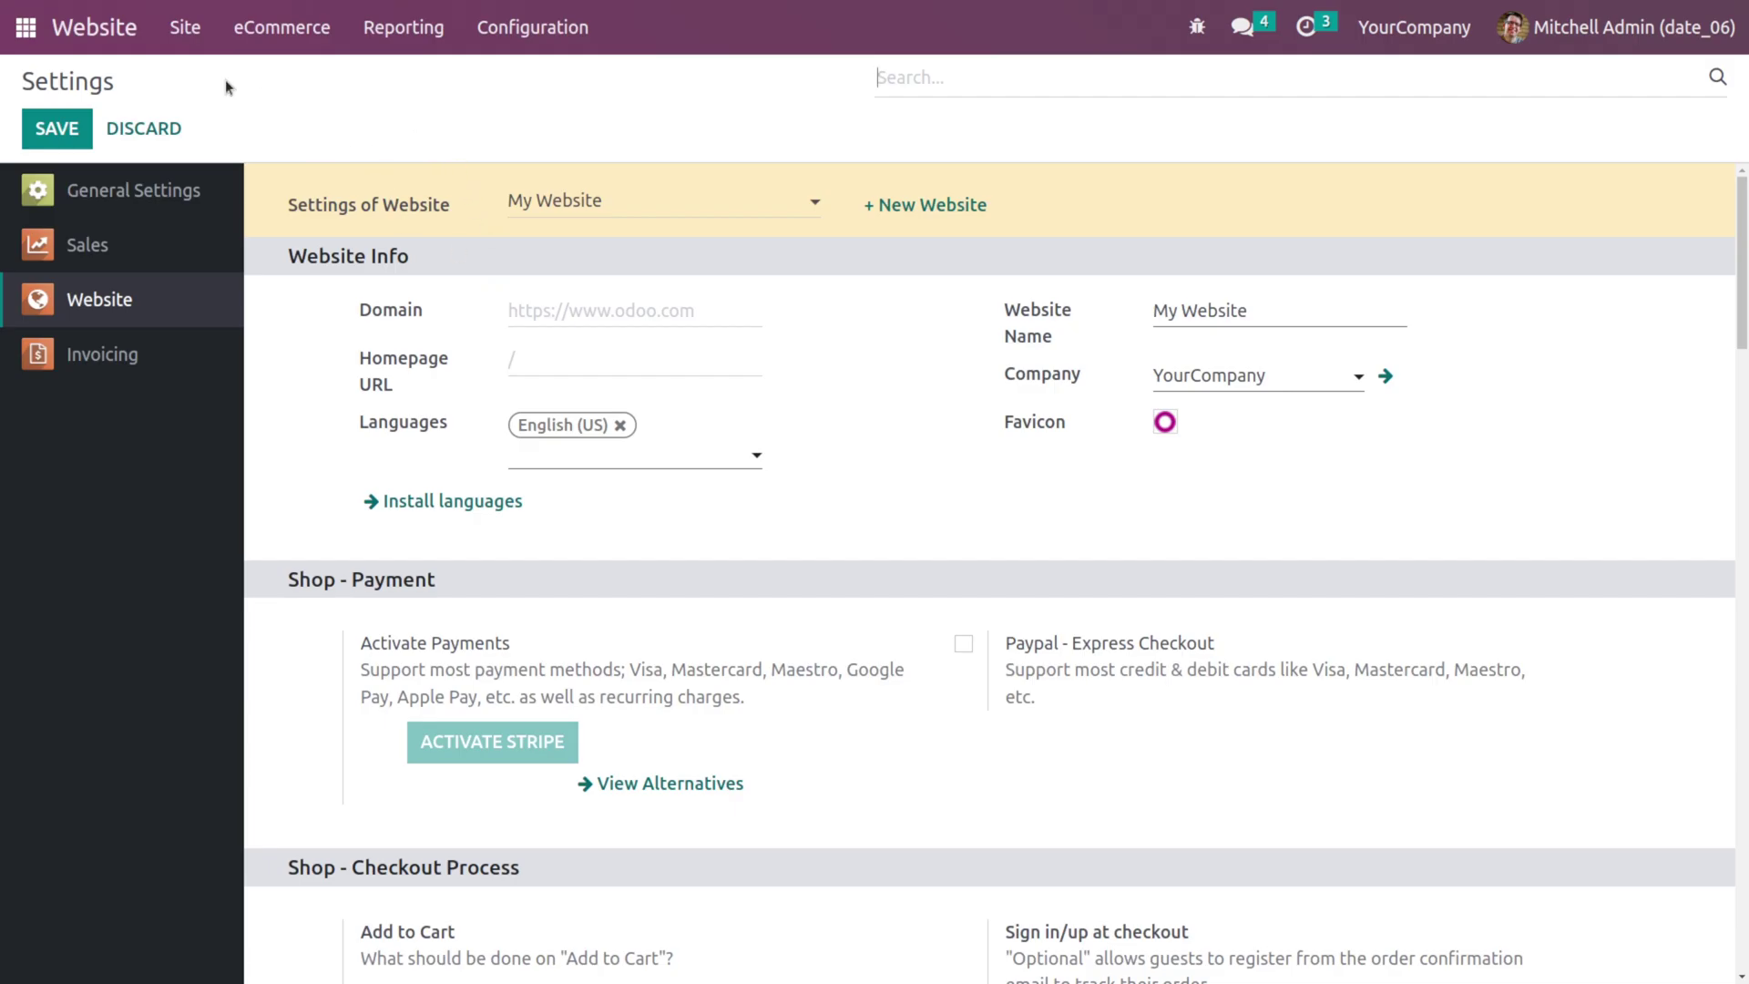
Step: Go from the homepage to the Shop, search 'b' and open Bag, now showing ₹105.00
click(171, 52)
click(270, 46)
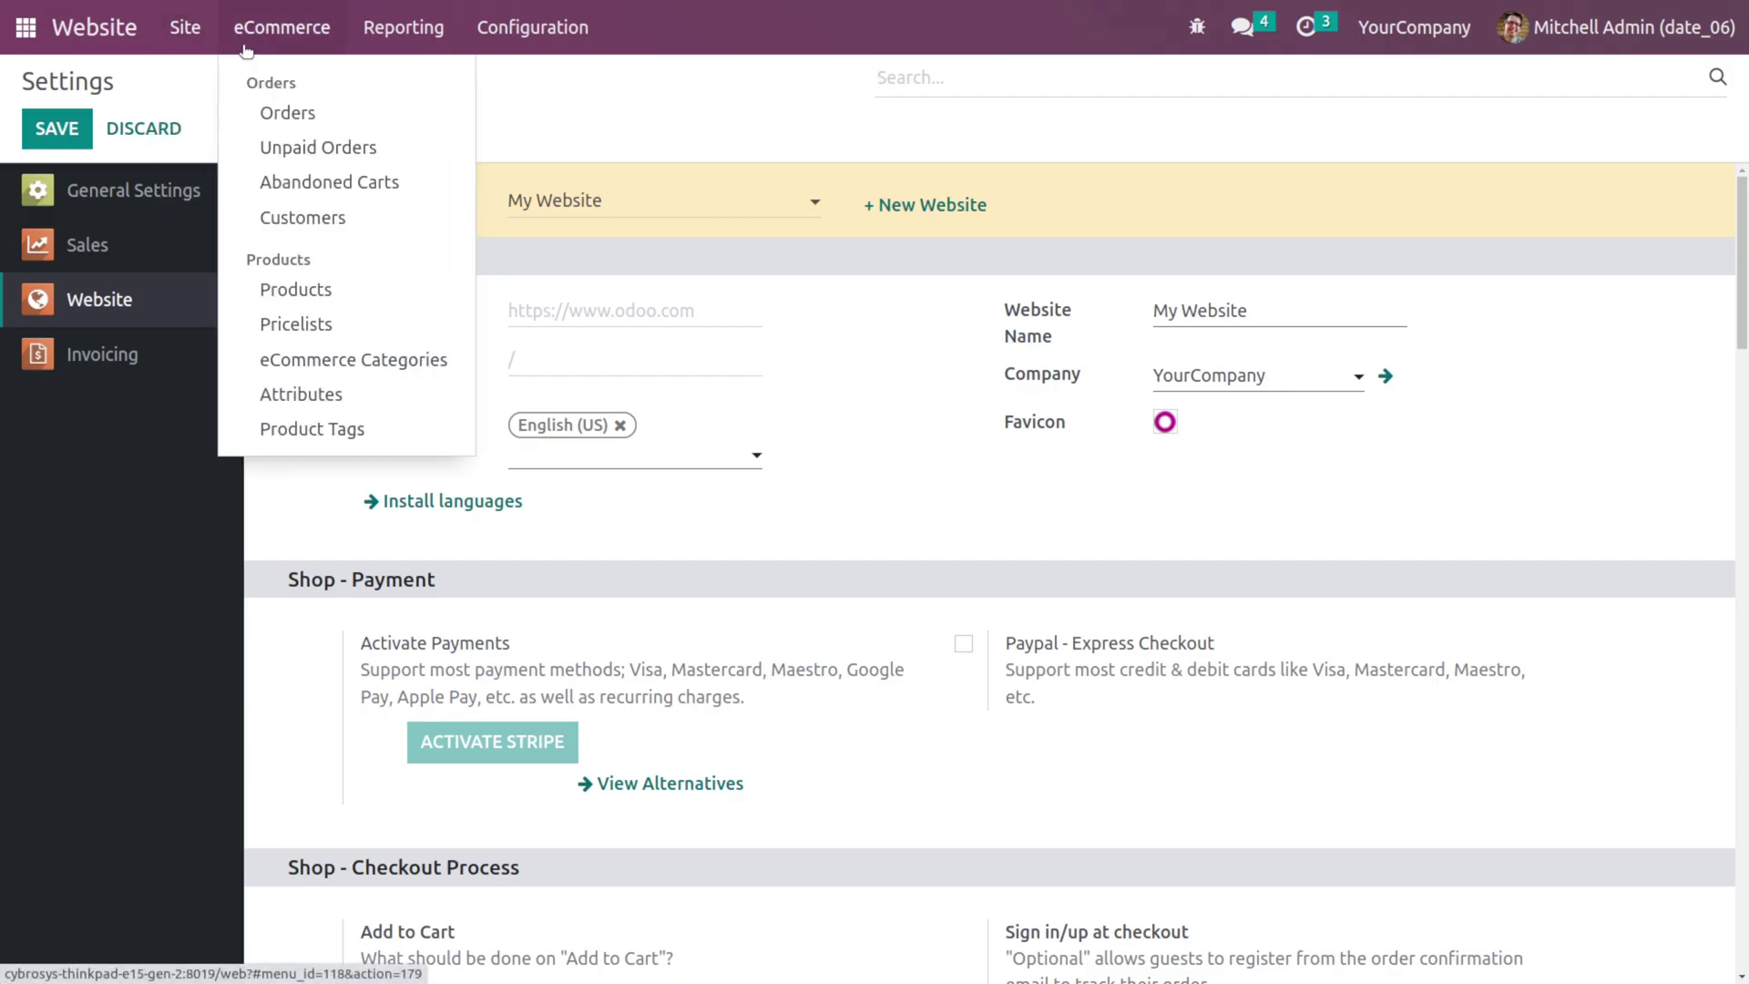
click(185, 27)
click(228, 79)
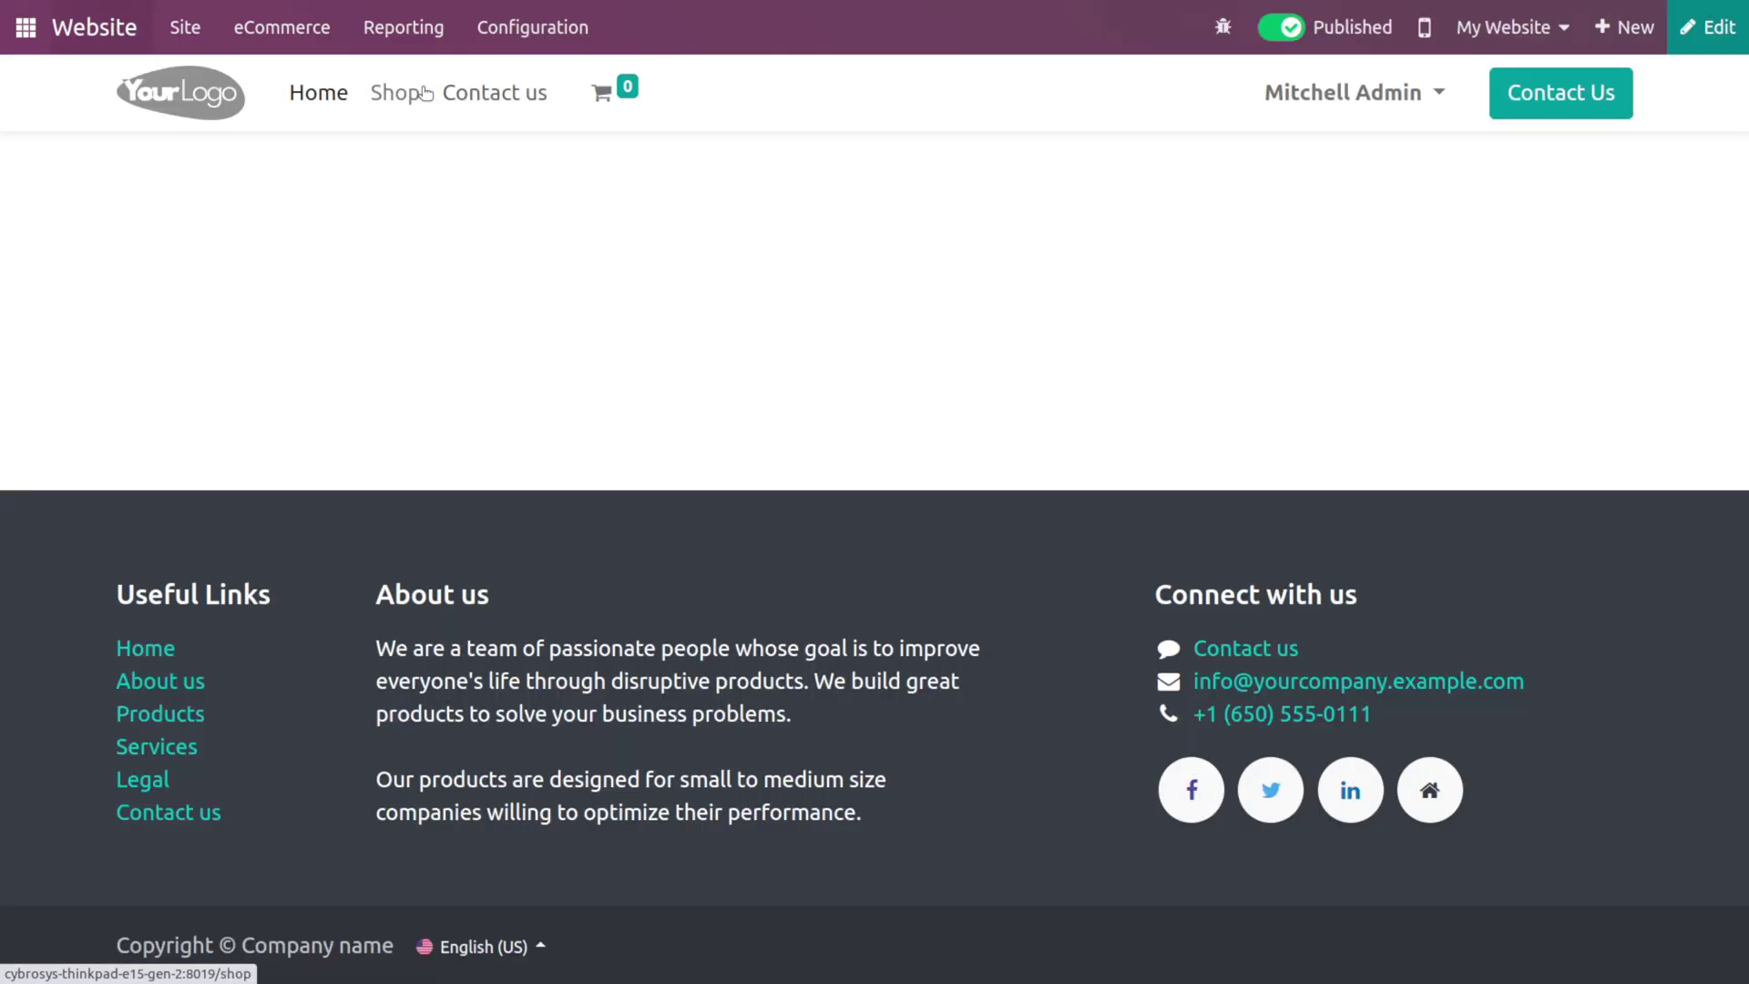
click(408, 97)
click(593, 187)
text(bag)
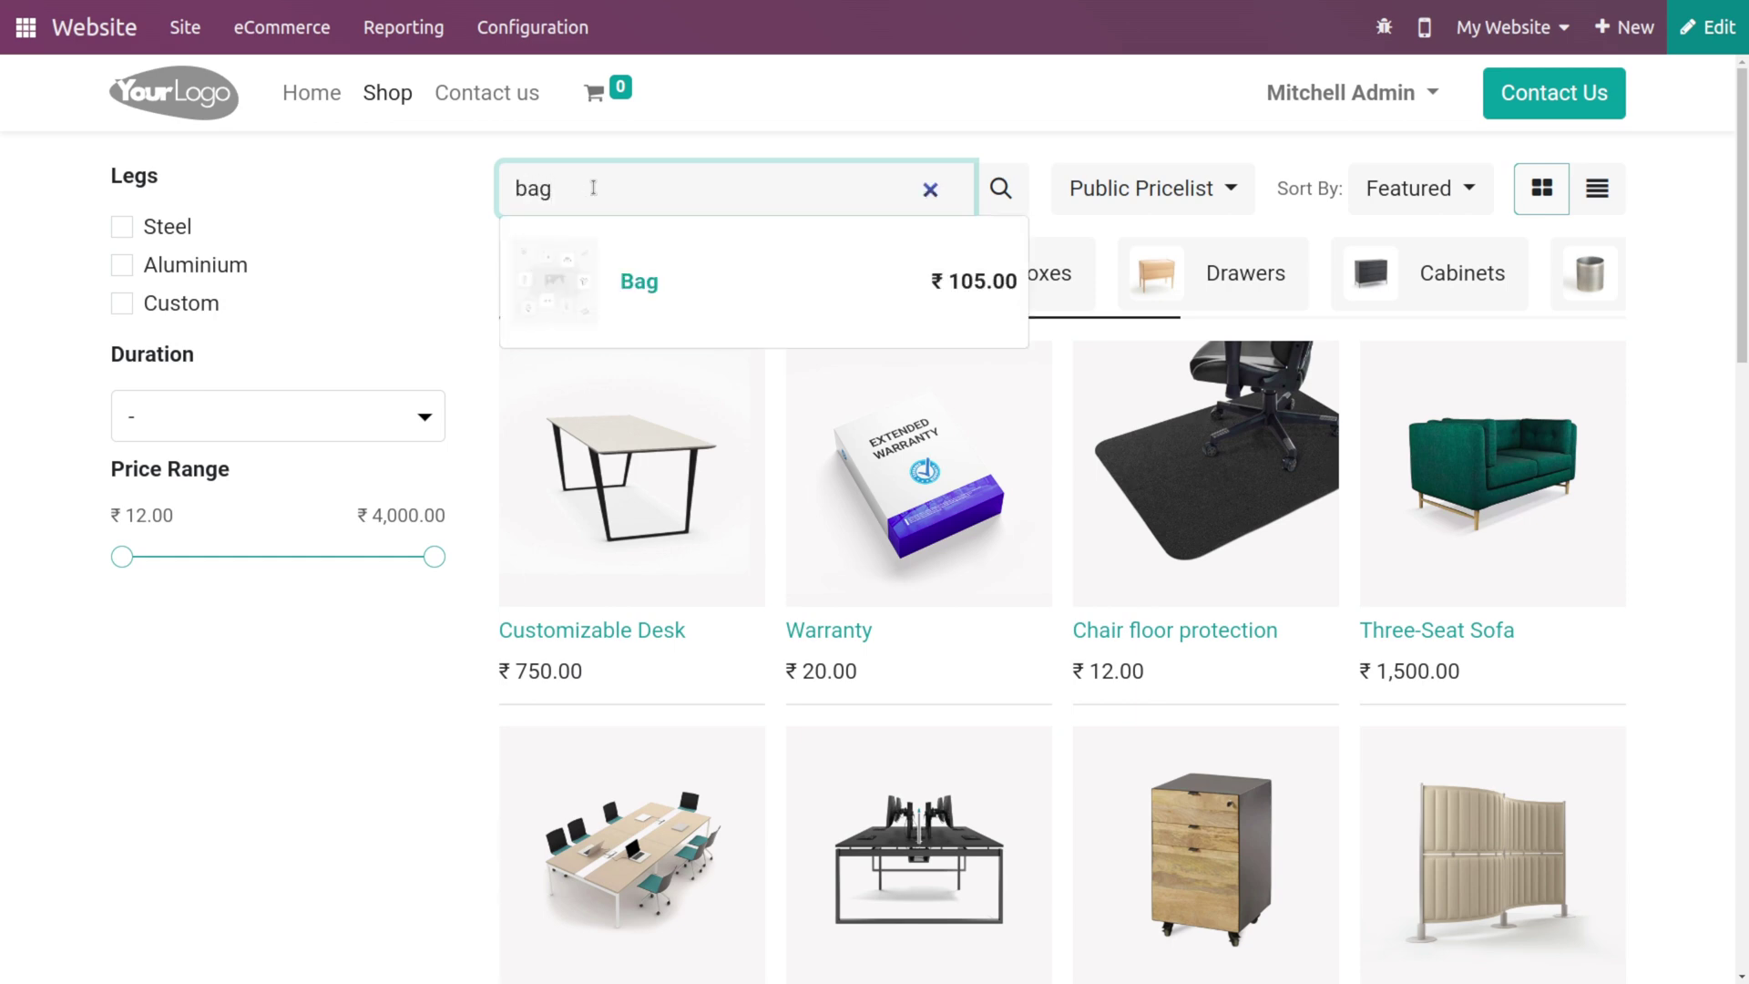
click(965, 293)
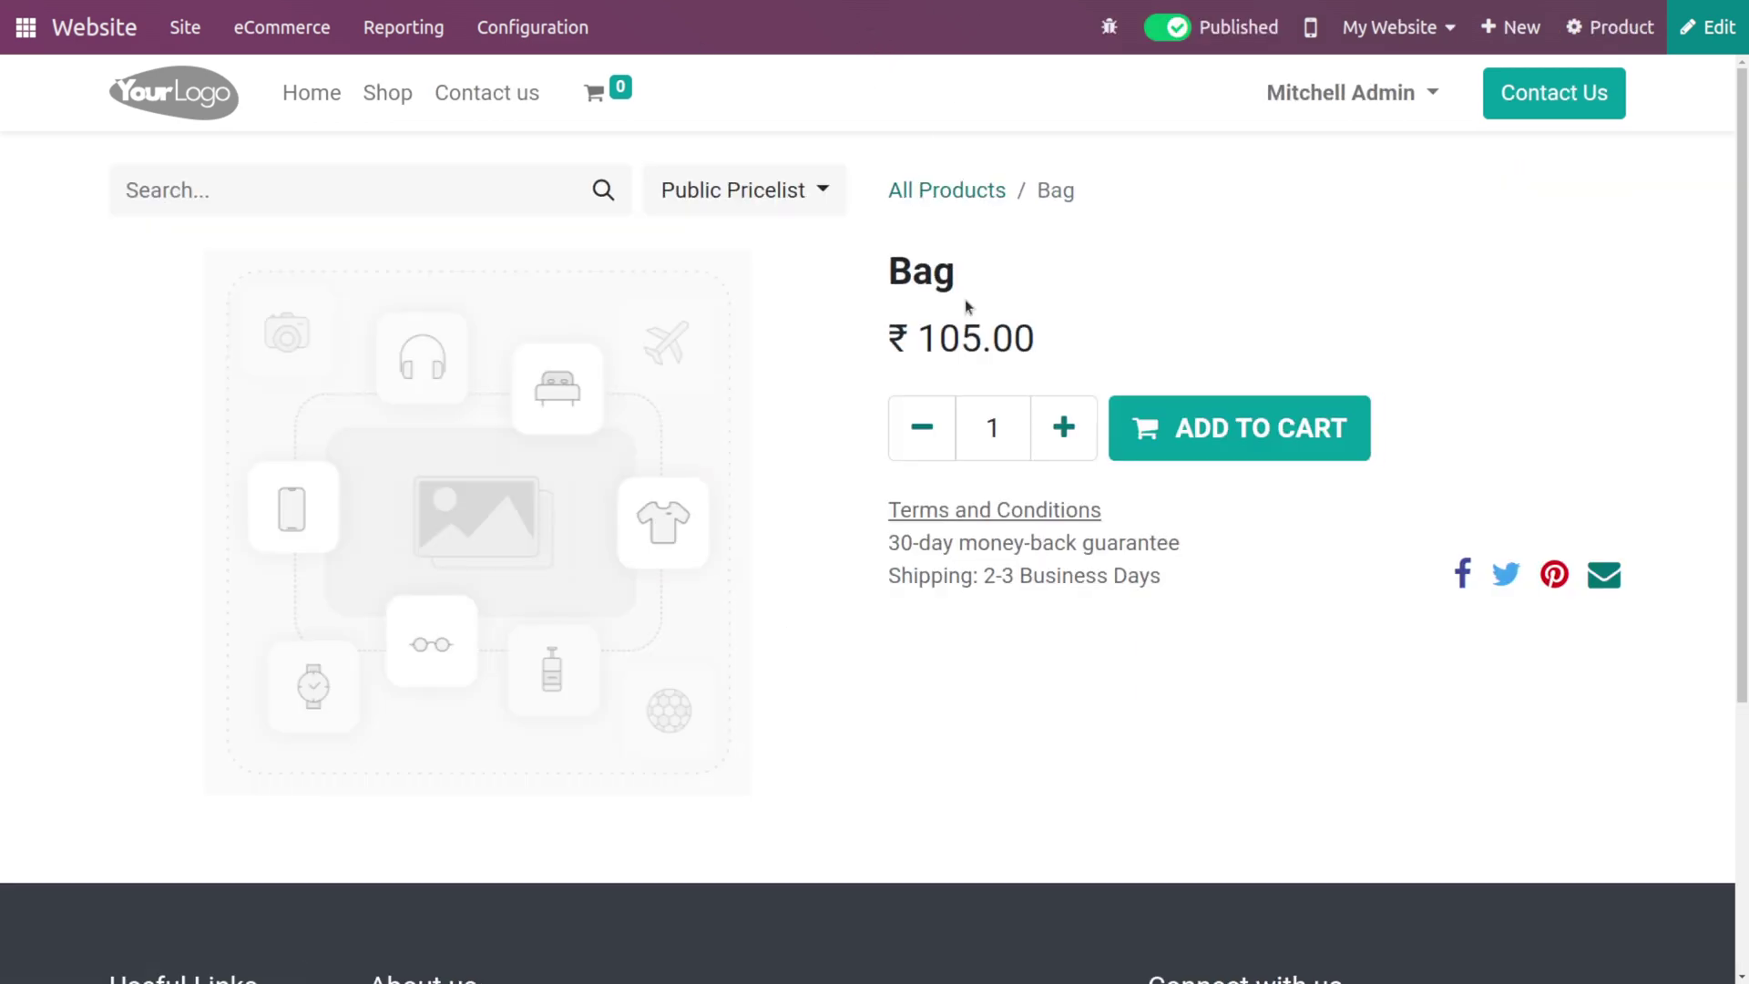
scroll(965, 310, down, 1)
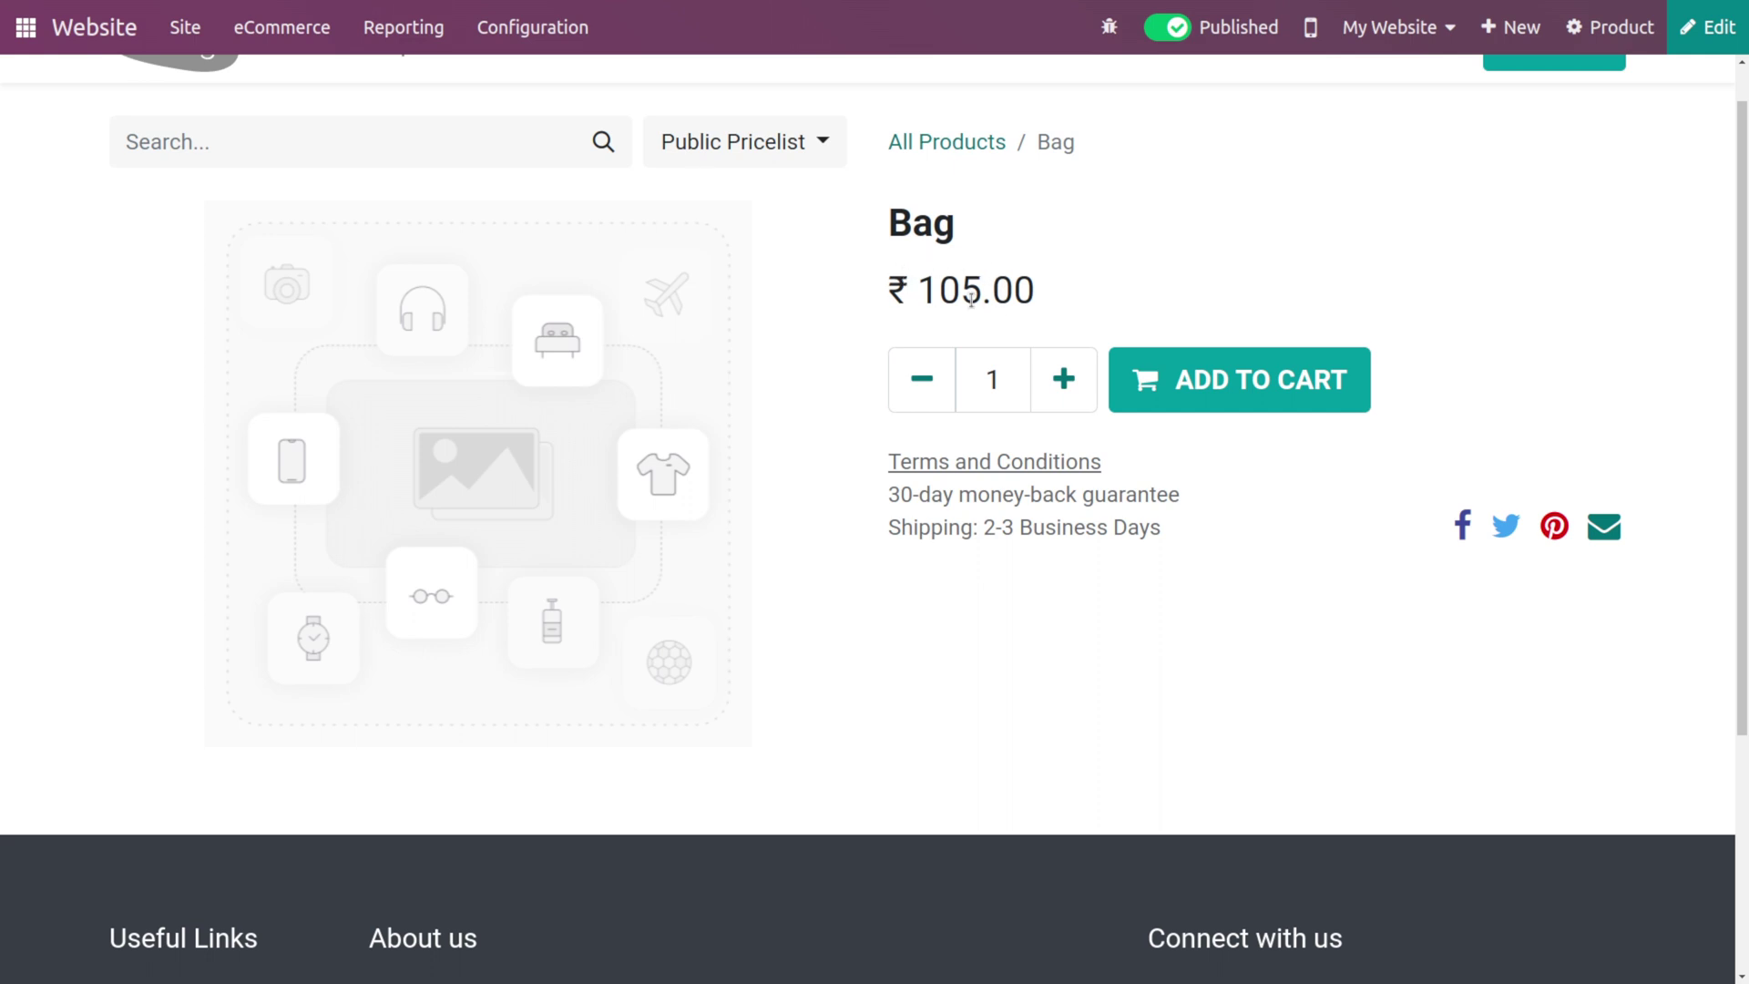
scroll(971, 298, up, 1)
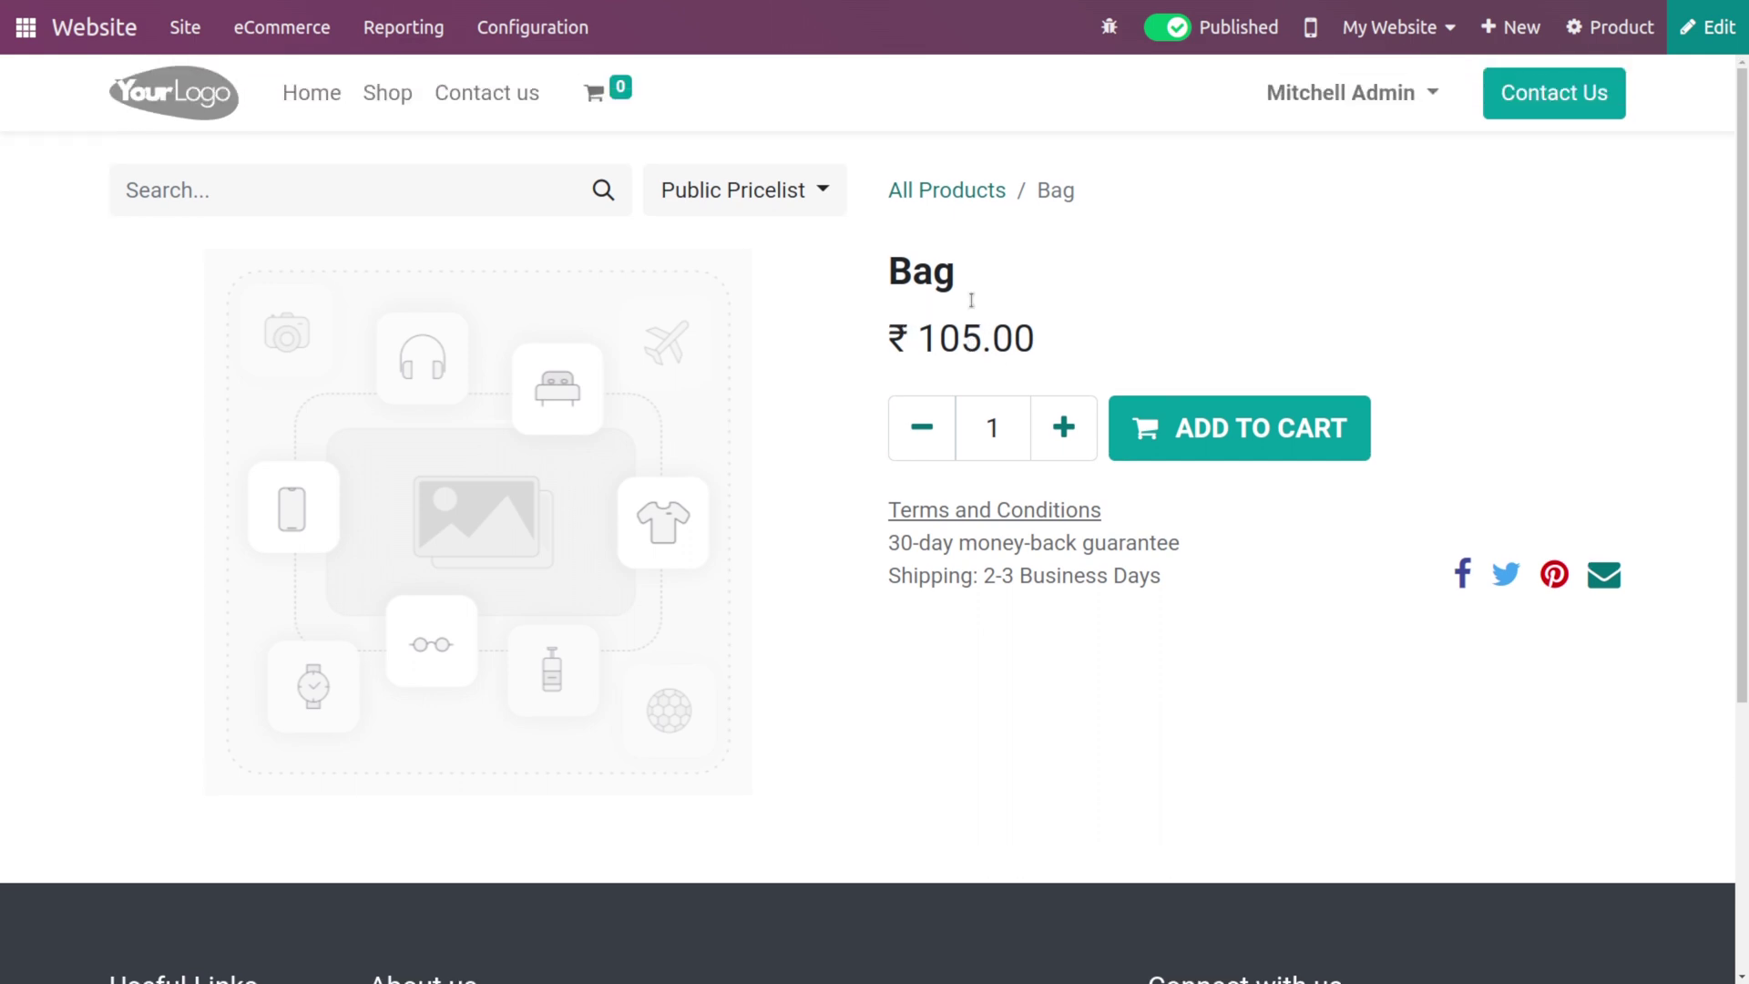
Step: Add one Bag to the cart and check out by Wire Transfer for ₹105.00, then return to the apps home screen
click(1207, 415)
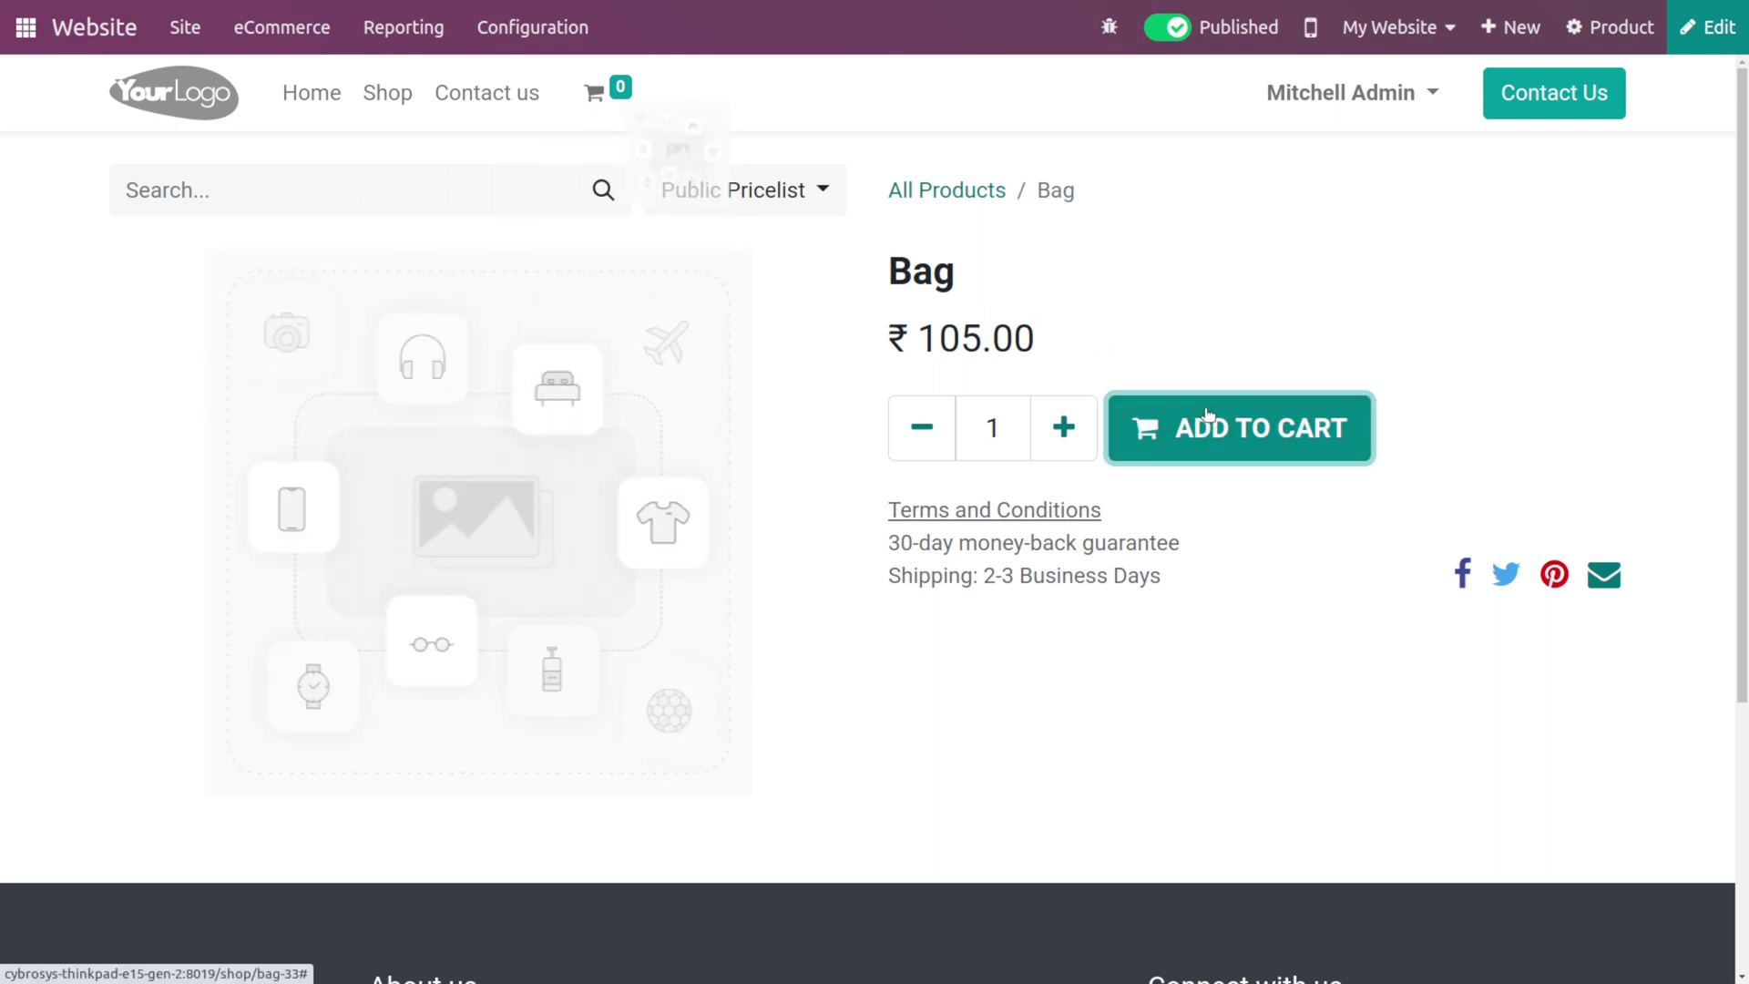
click(587, 91)
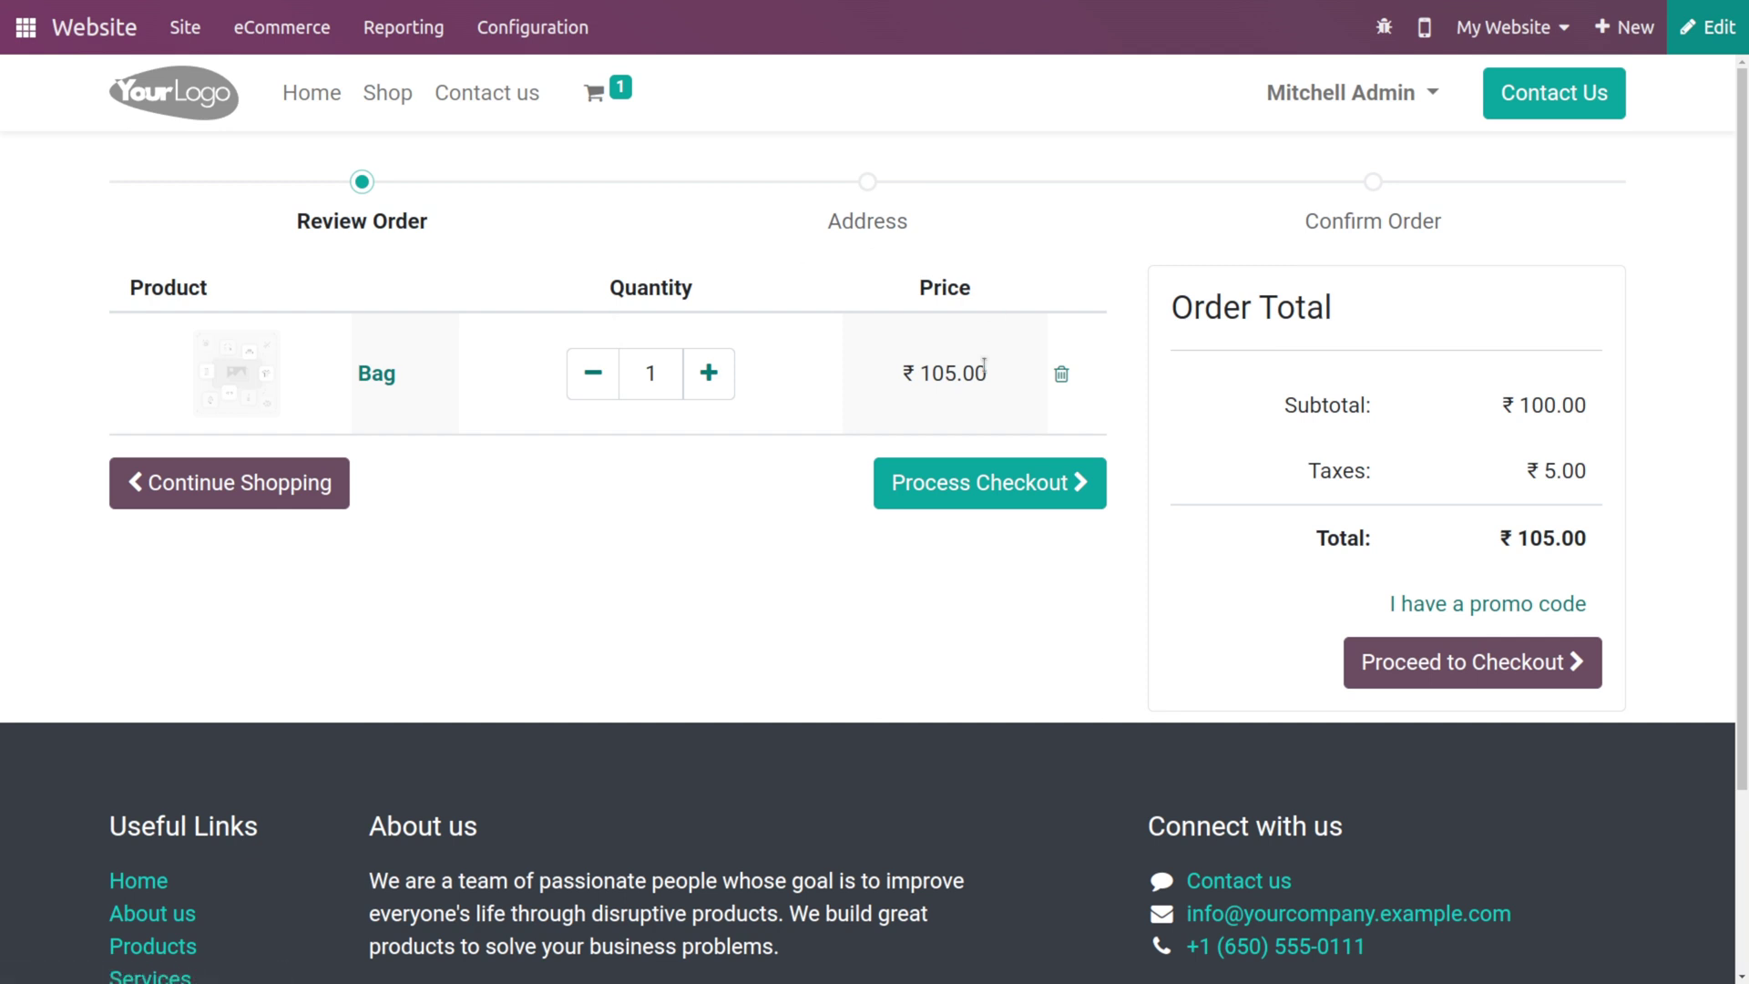
click(998, 495)
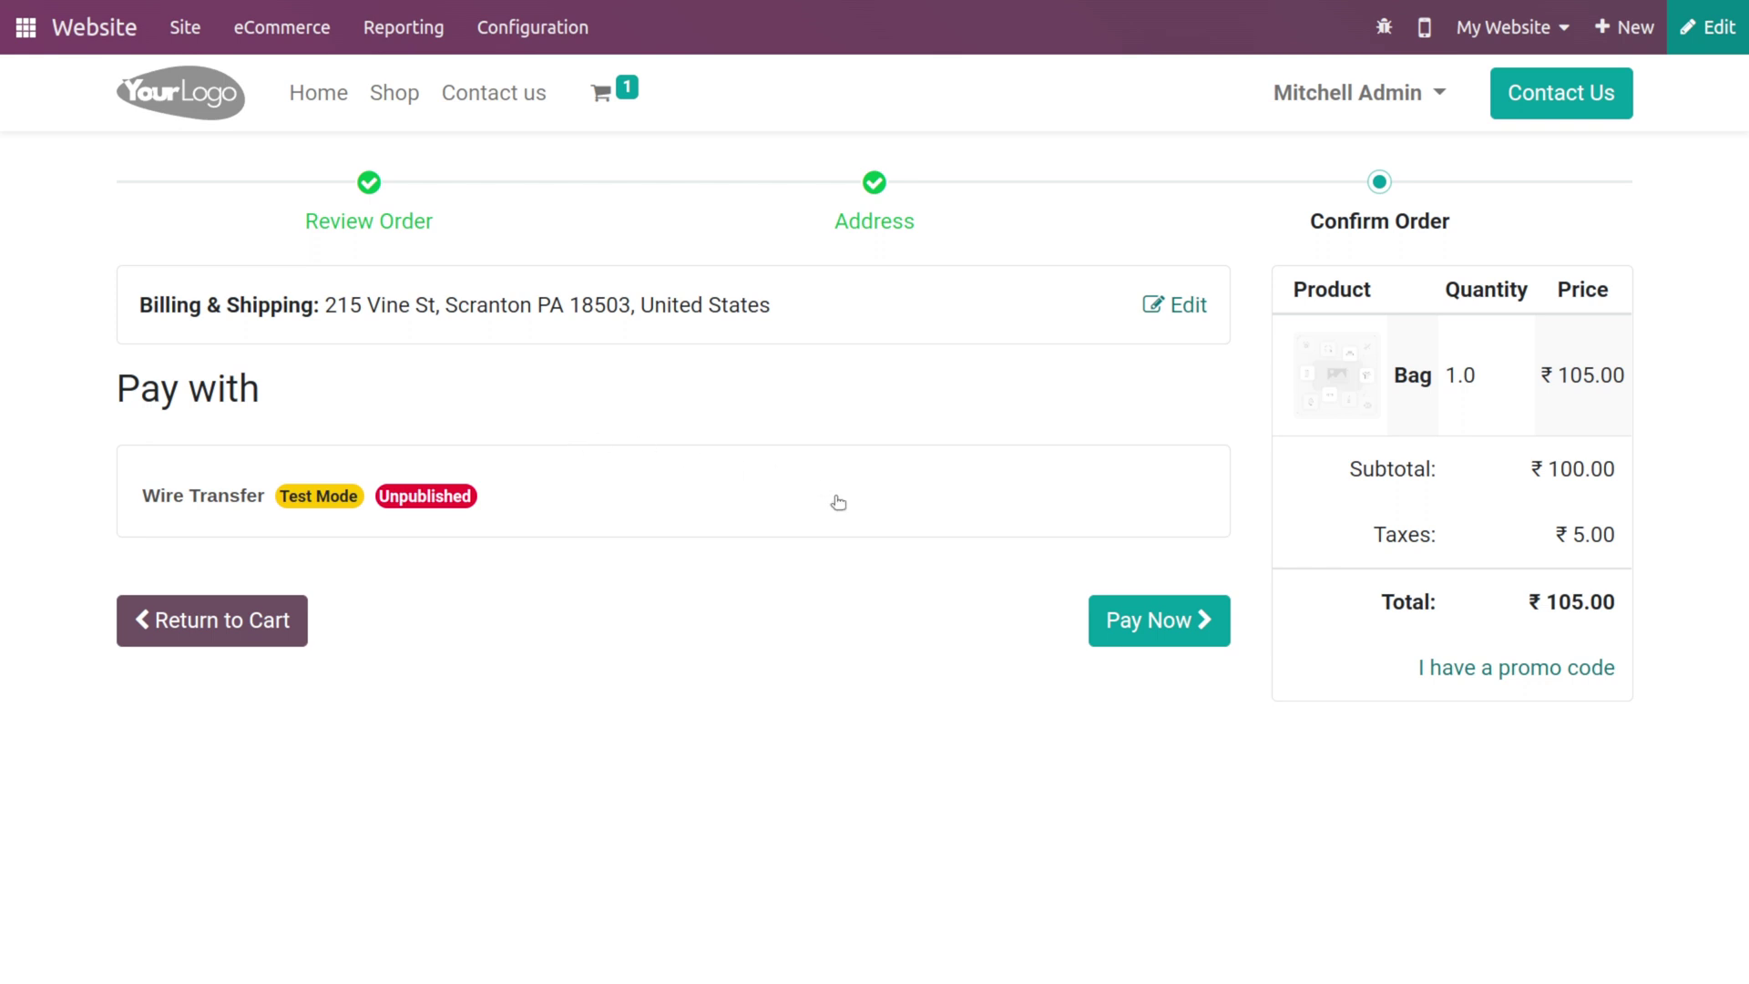
click(1205, 620)
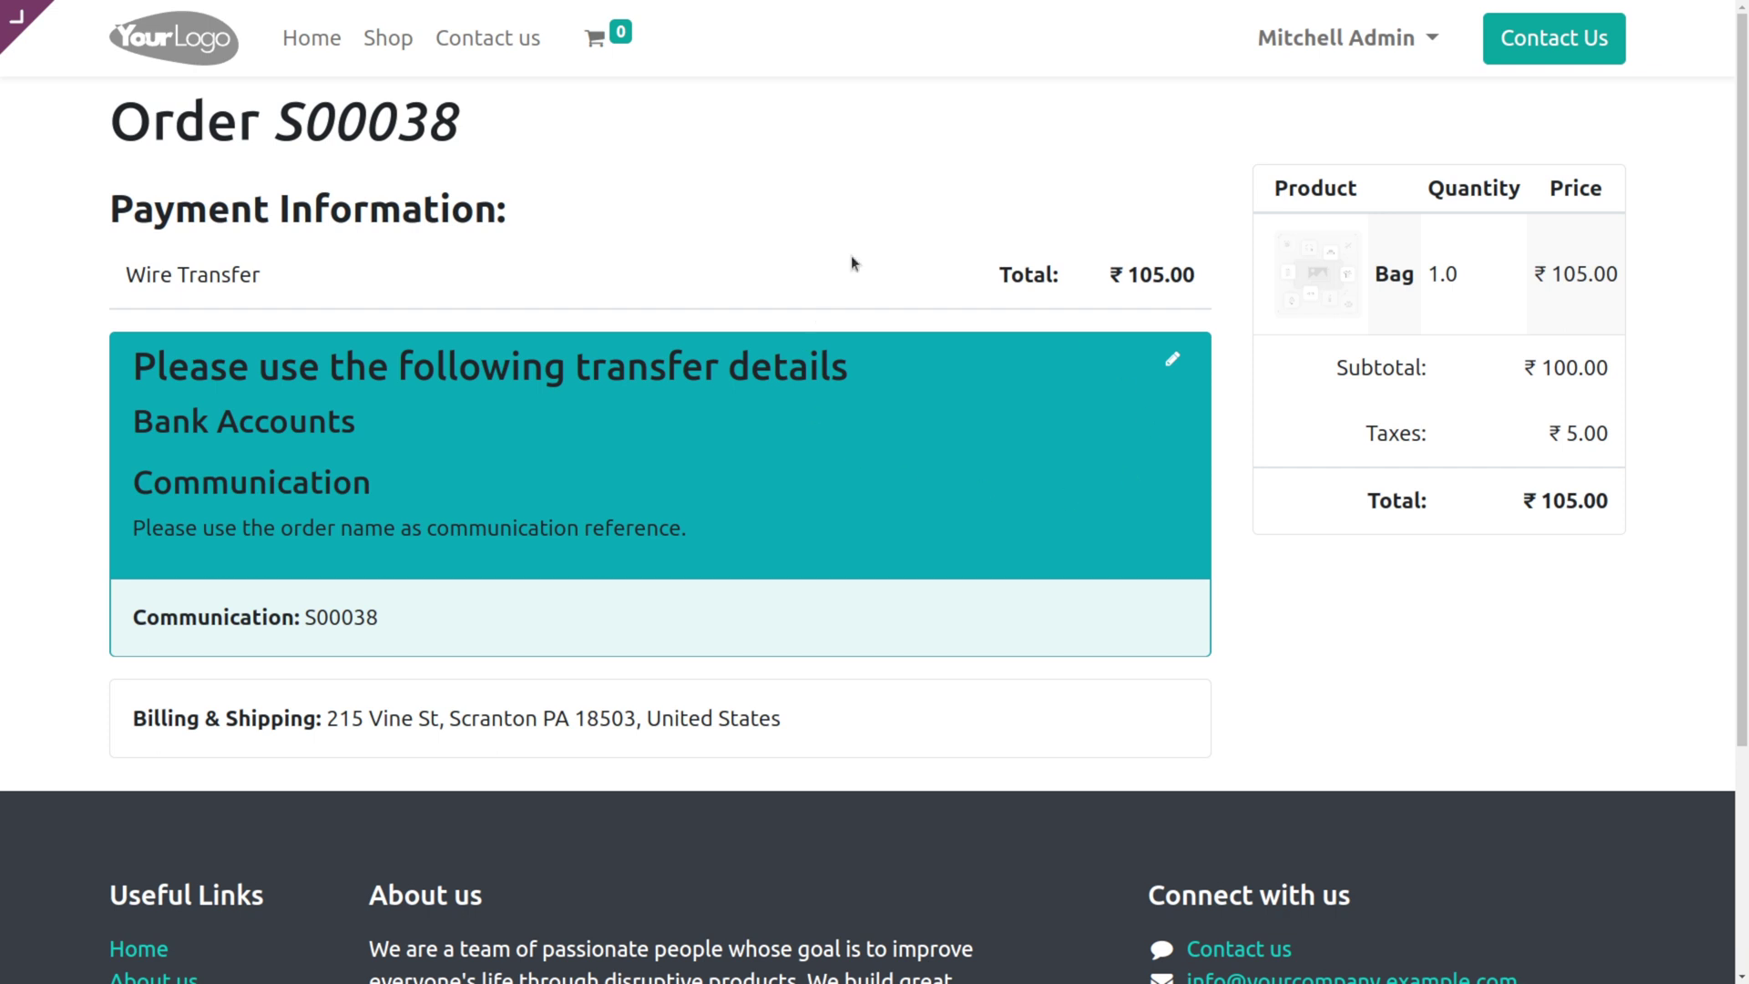
click(27, 28)
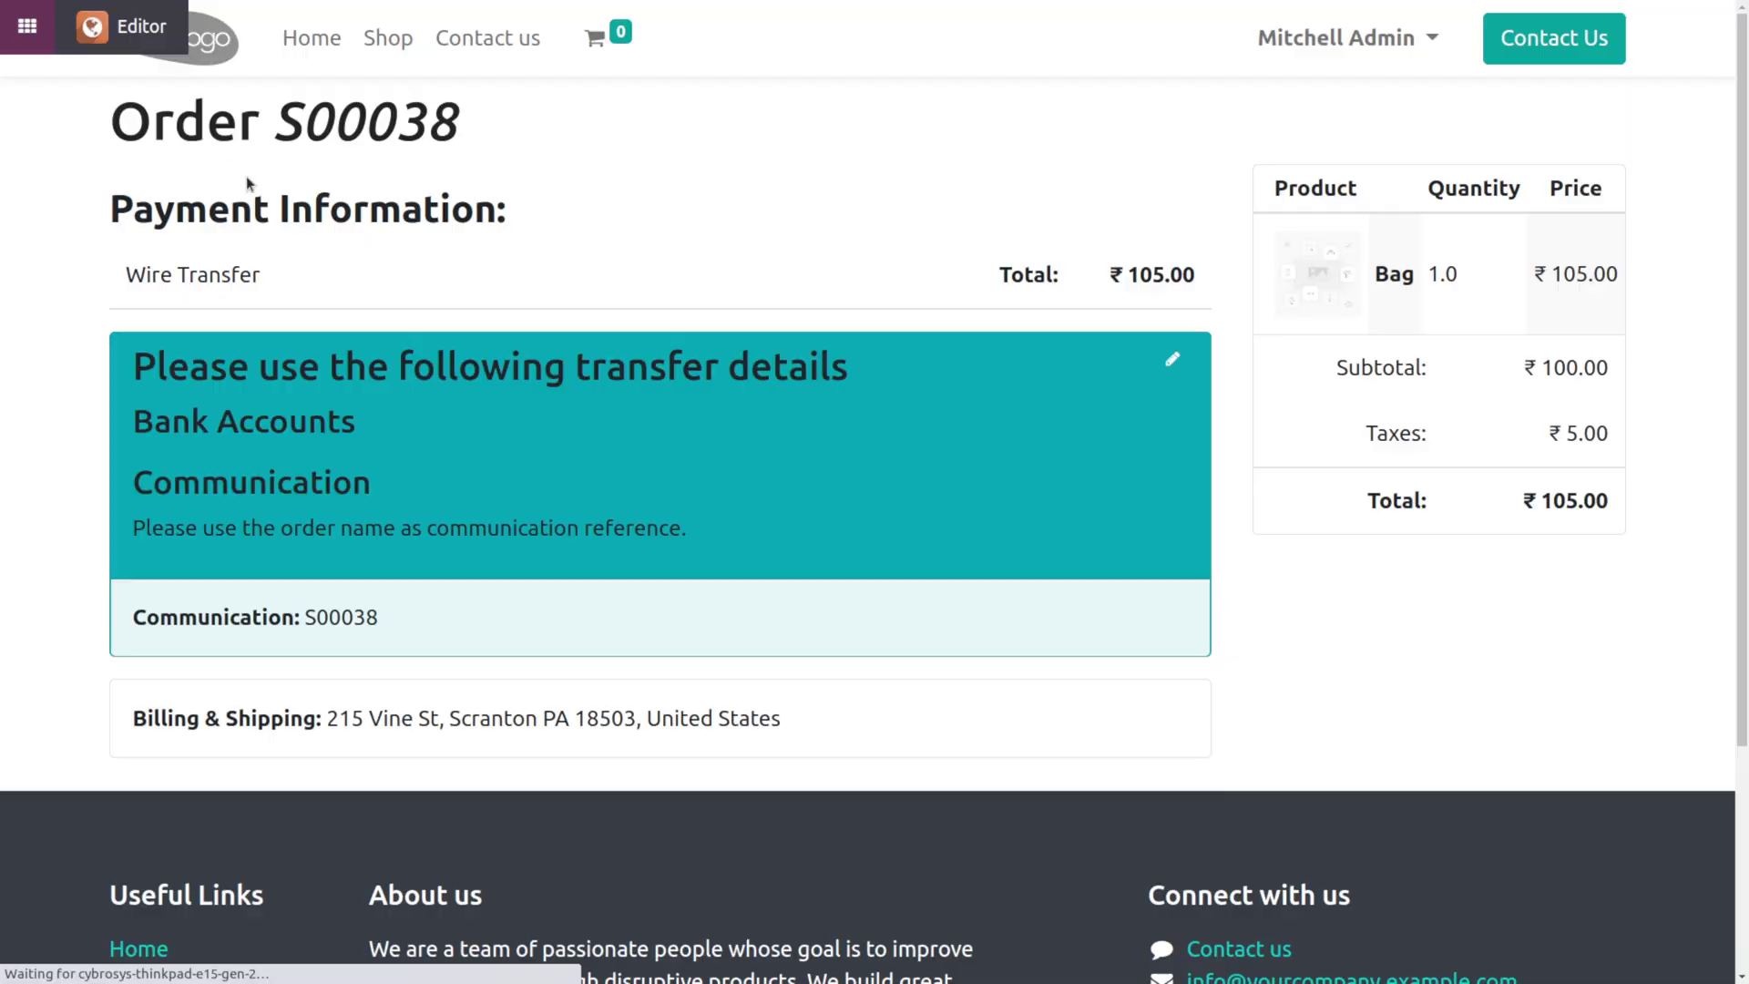